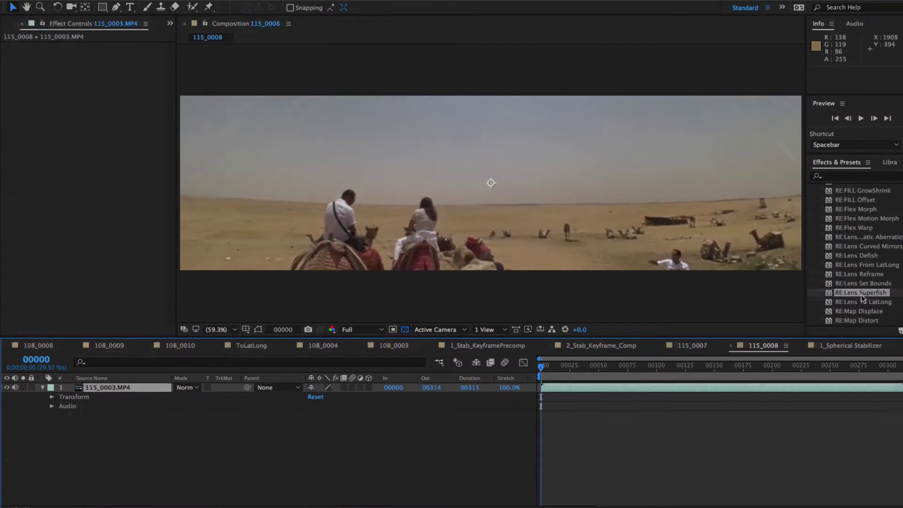
# Apply RE:Lens Superfish to the camel footage with the Equidistant projection method
pyautogui.moveTo(861, 294); pyautogui.dragTo(622, 227)
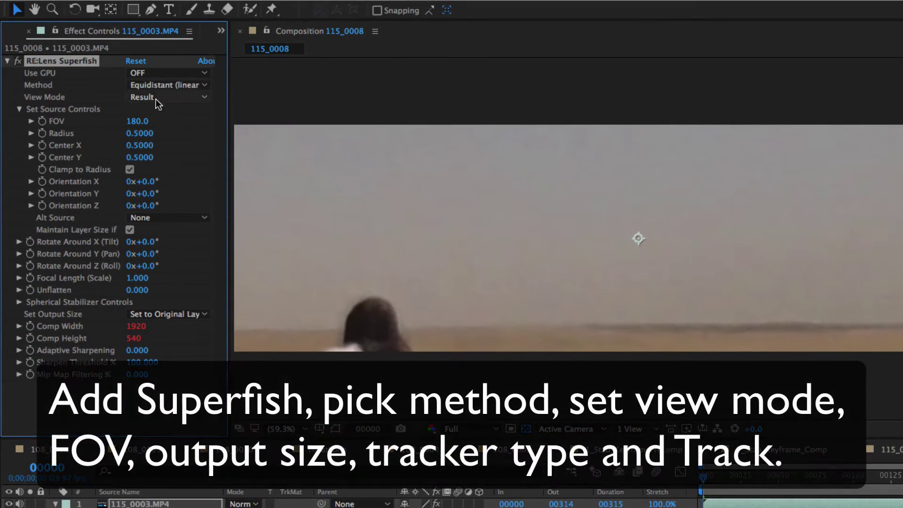
pyautogui.click(169, 85)
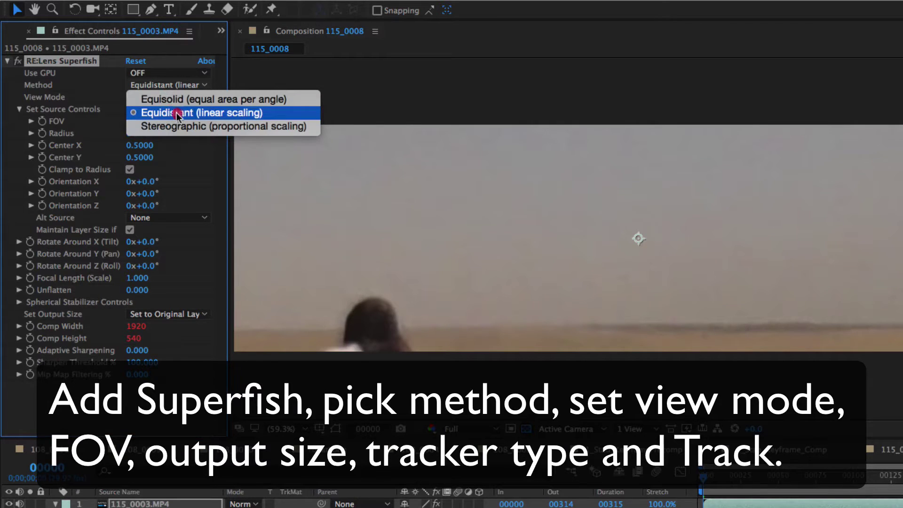
pyautogui.click(178, 115)
# Check the fisheye circle view, return to the Result view, and set Output Size to Comp Size
pyautogui.click(165, 97)
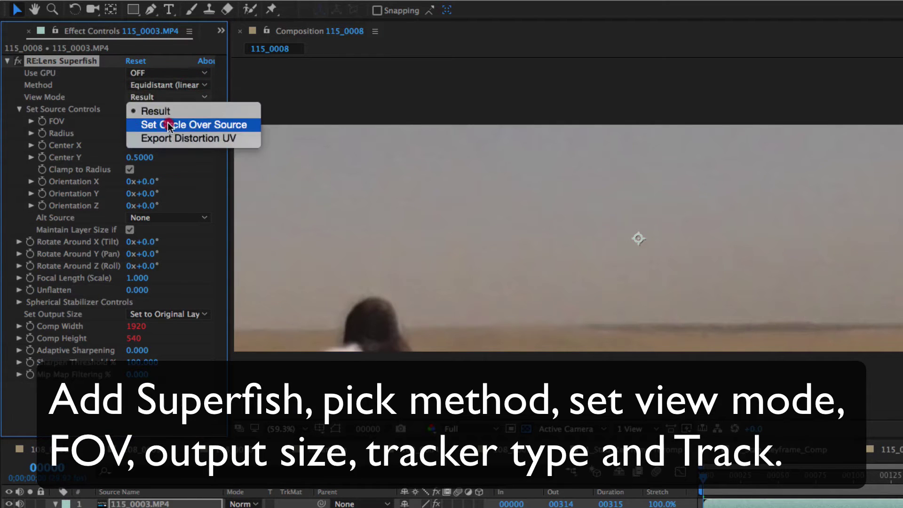
pyautogui.click(168, 124)
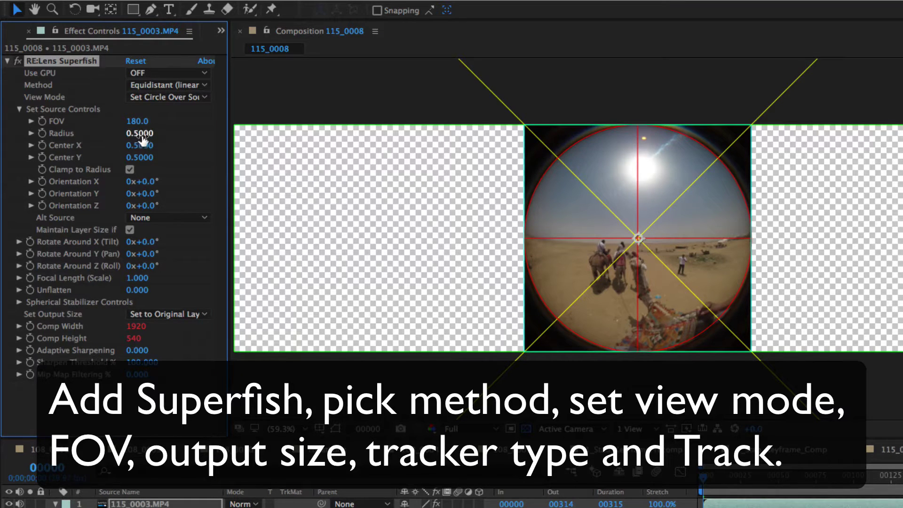
pyautogui.click(184, 97)
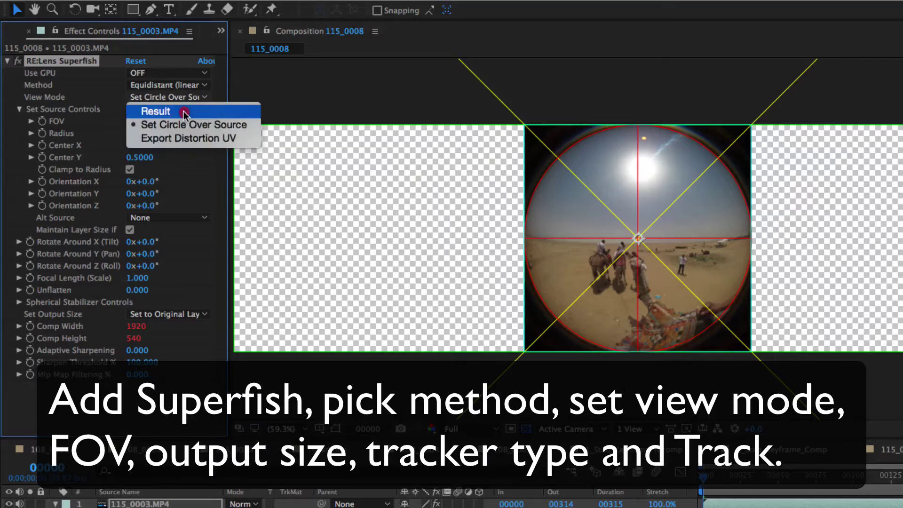
pyautogui.click(183, 112)
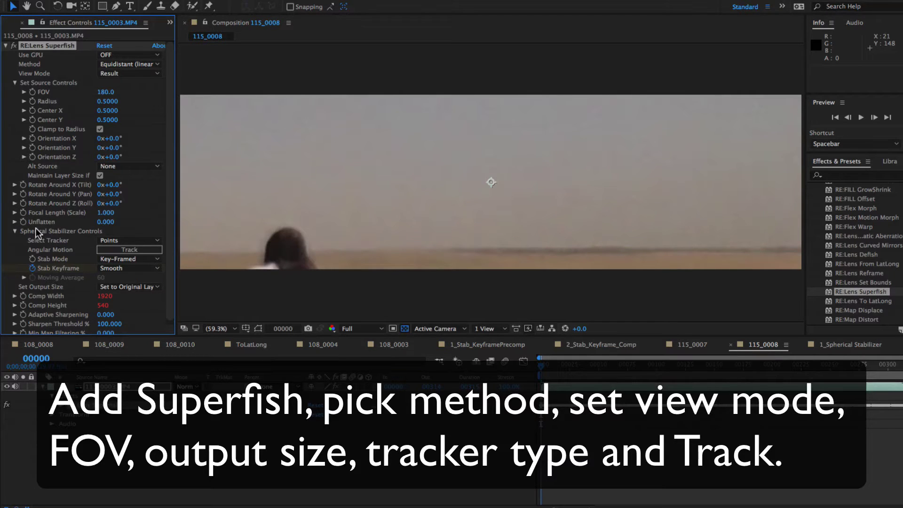
pyautogui.click(133, 287)
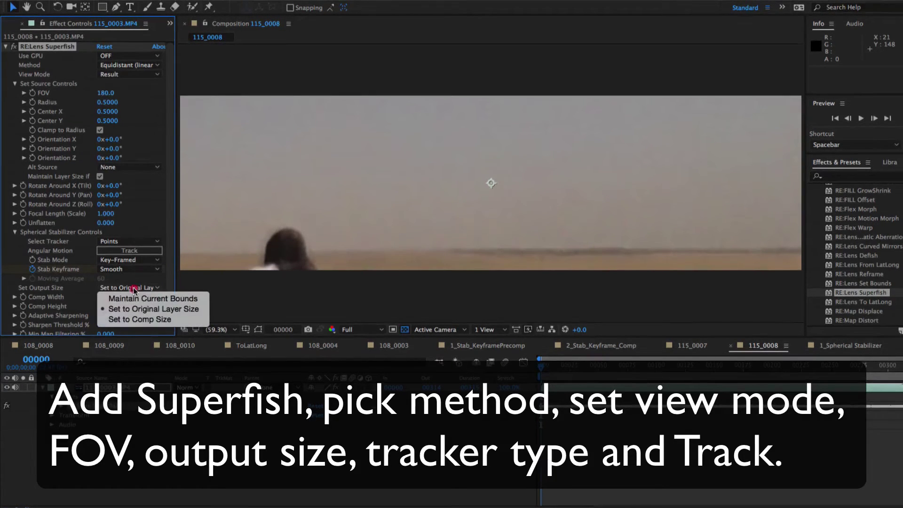
pyautogui.click(137, 319)
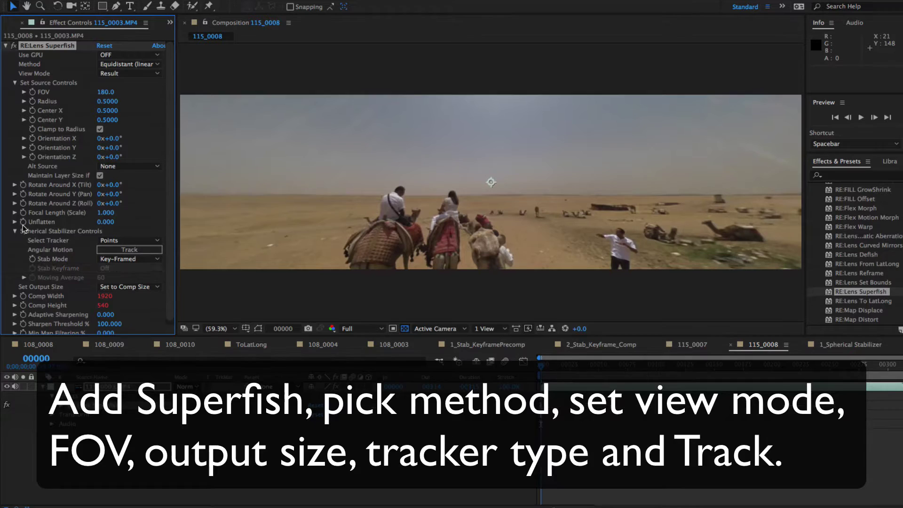
# Track the footage's camera motion using the Points tracker in Spherical Stabilizer Controls
pyautogui.click(118, 241)
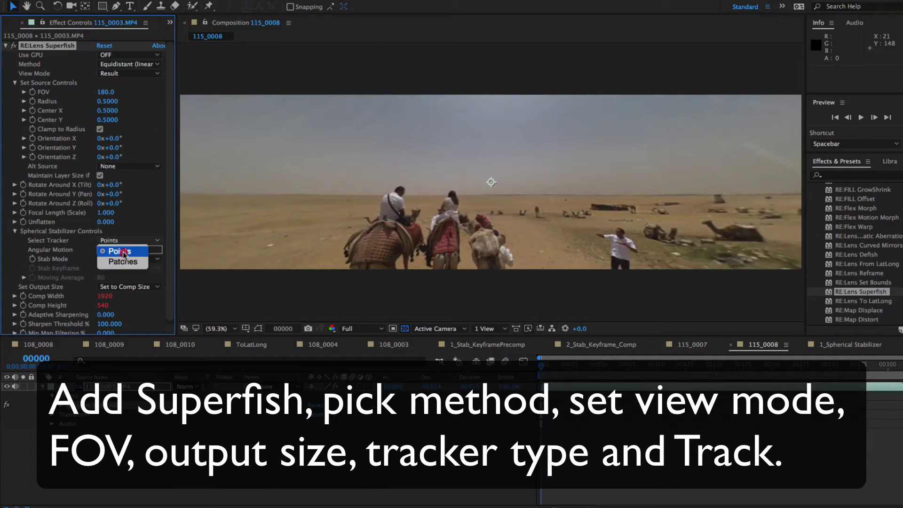
pyautogui.click(123, 253)
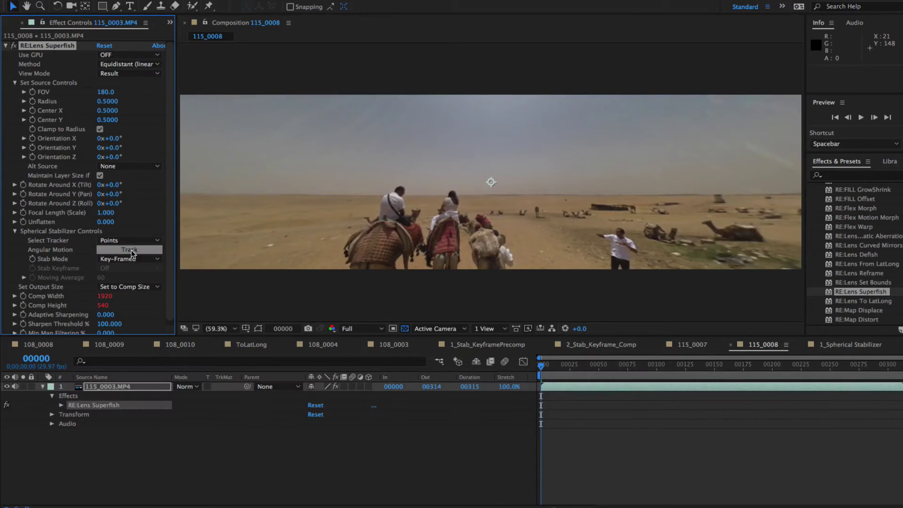
pyautogui.click(129, 250)
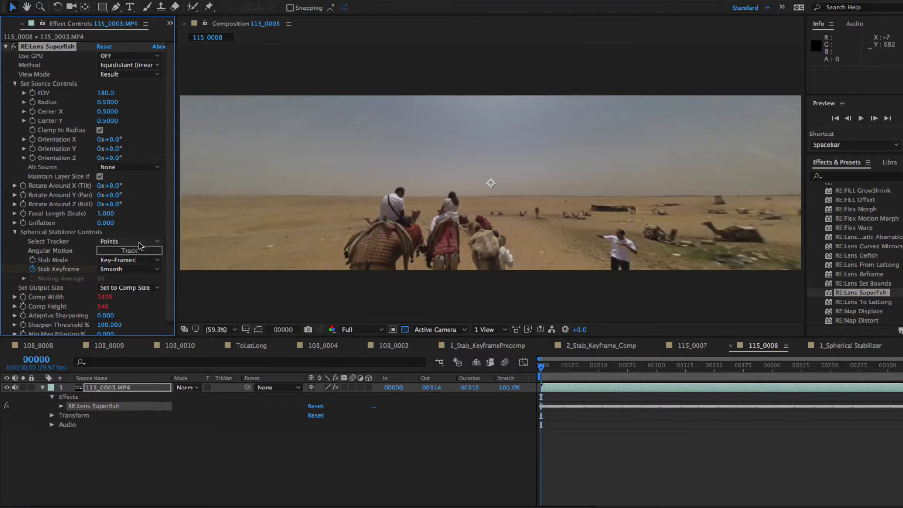
pyautogui.click(139, 242)
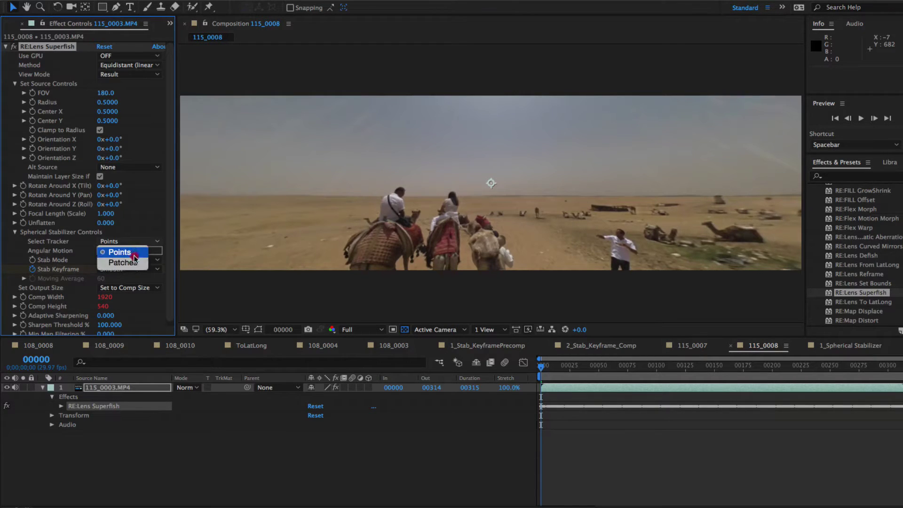
# Keep the Points tracker, disable RE:Lens Superfish 2, and expand the first Superfish's settings
pyautogui.click(124, 252)
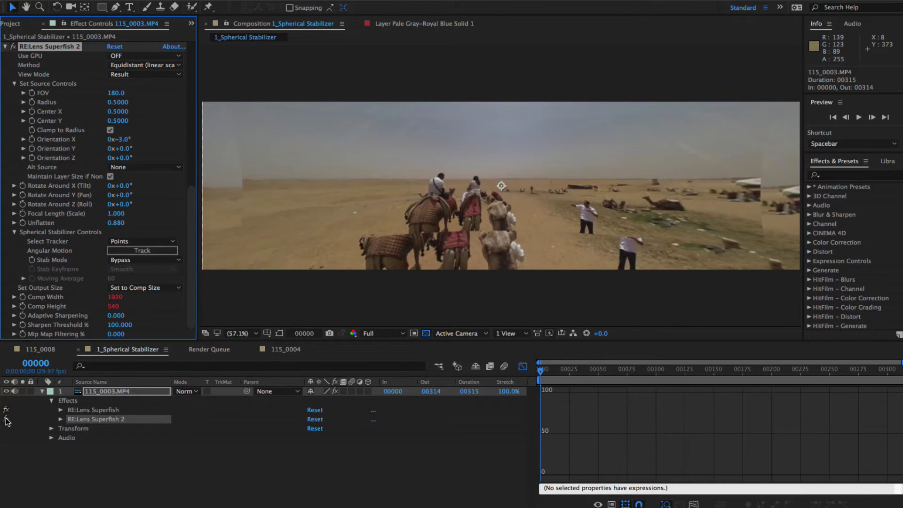
pyautogui.click(6, 420)
pyautogui.click(94, 410)
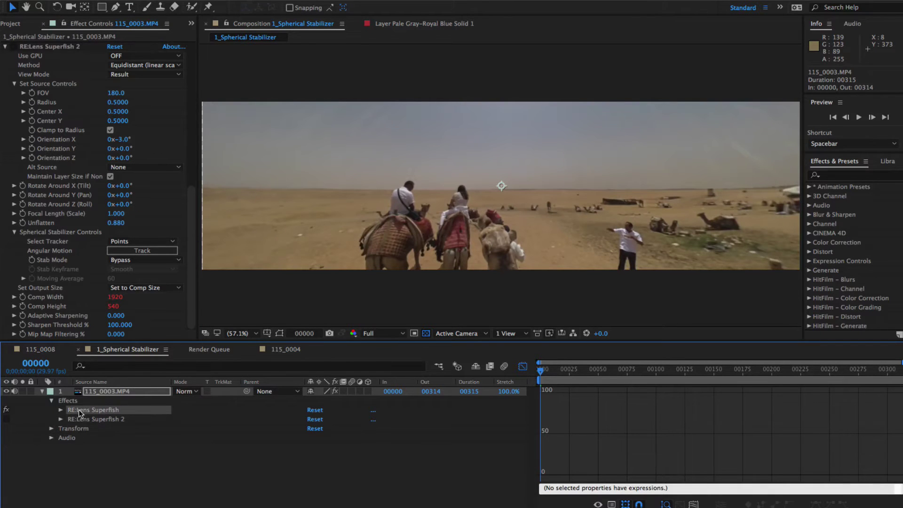
pyautogui.click(61, 410)
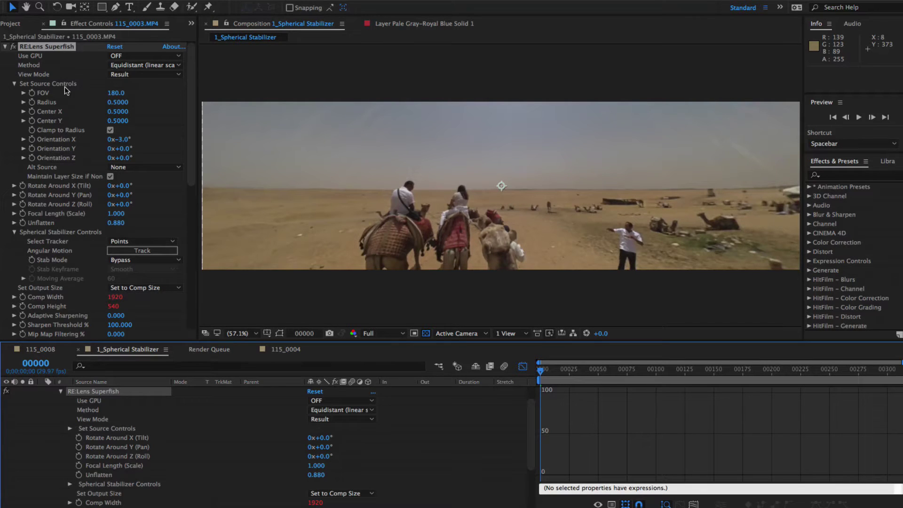
# Change the Superfish FOV to 235, accept the retracking warning, and re-track the footage
pyautogui.click(116, 93)
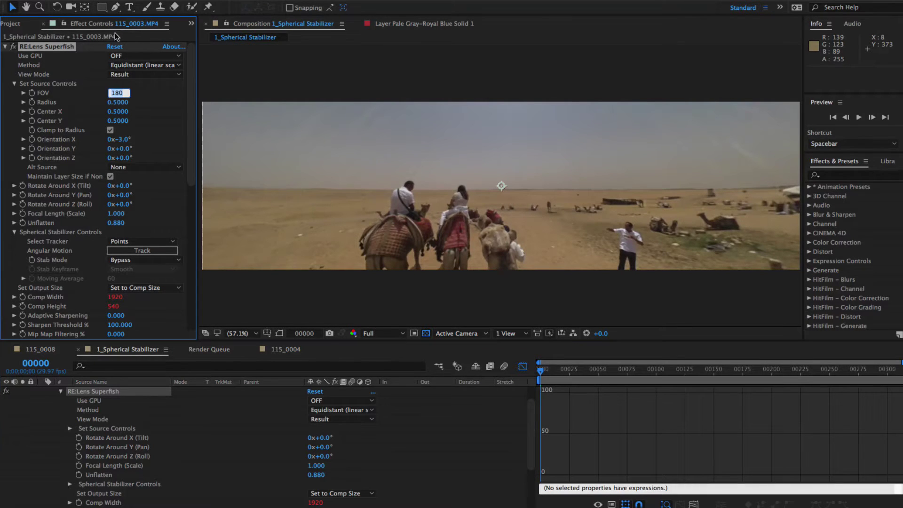
pyautogui.write('235')
pyautogui.press('Return')
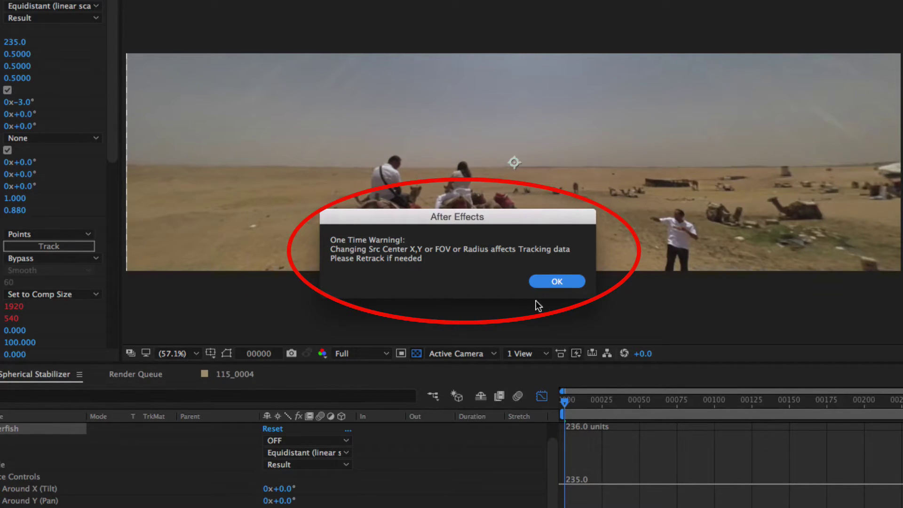
pyautogui.click(563, 279)
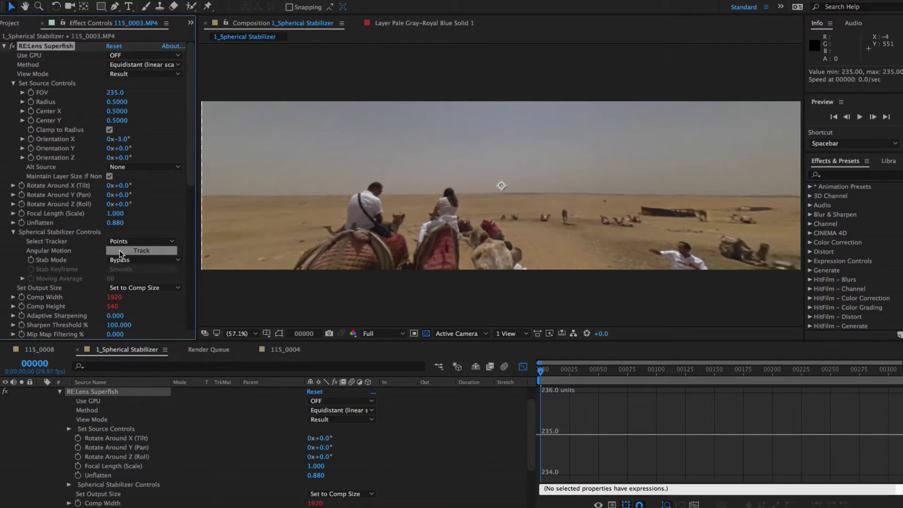
pyautogui.click(119, 251)
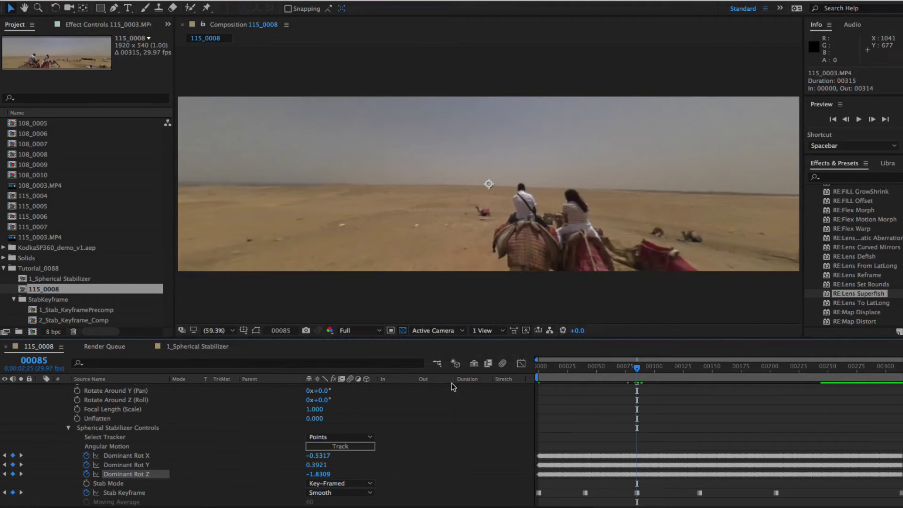
# Inspect the Dominant Rot X, Y and Z curves in the Graph Editor, then return to keyframes
pyautogui.click(522, 365)
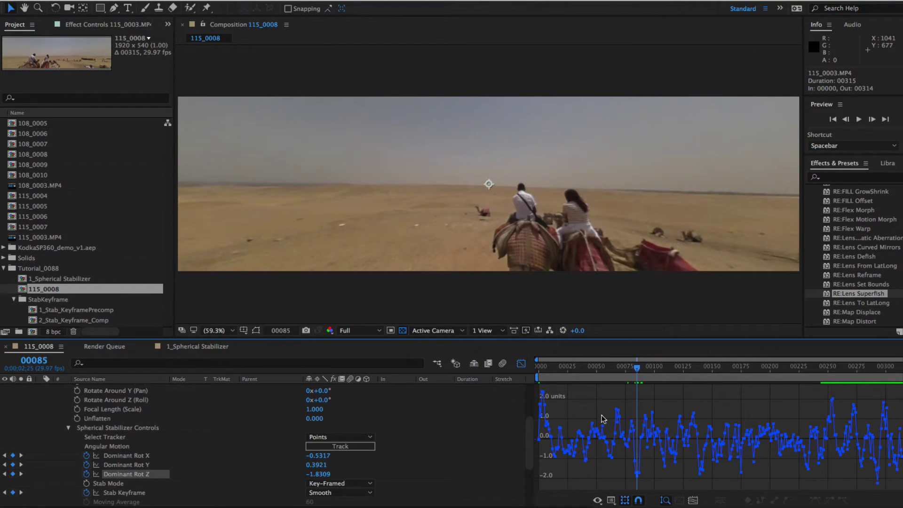
pyautogui.moveTo(634, 455)
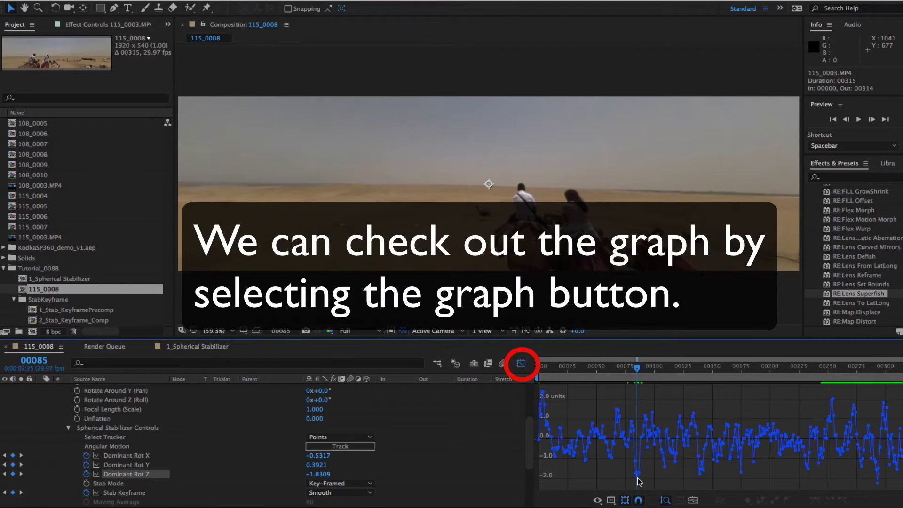
pyautogui.click(521, 365)
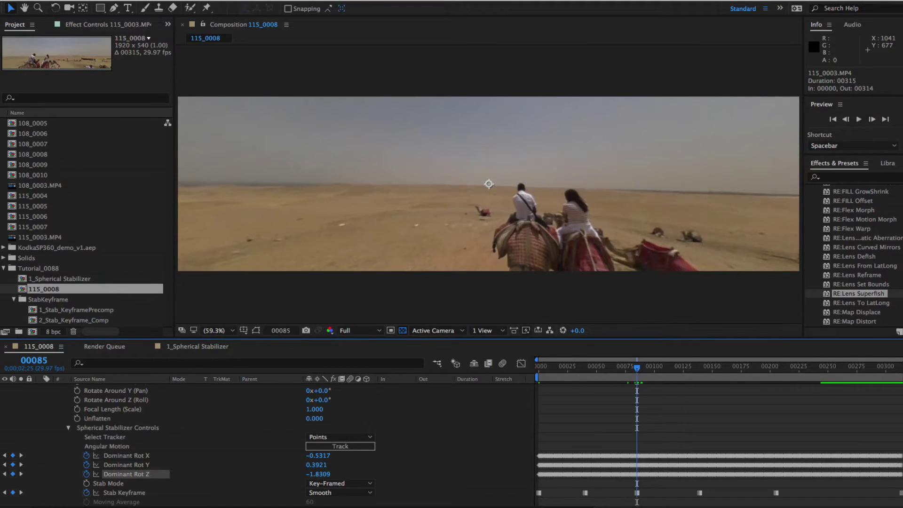
pyautogui.moveTo(899, 359); pyautogui.dragTo(792, 359)
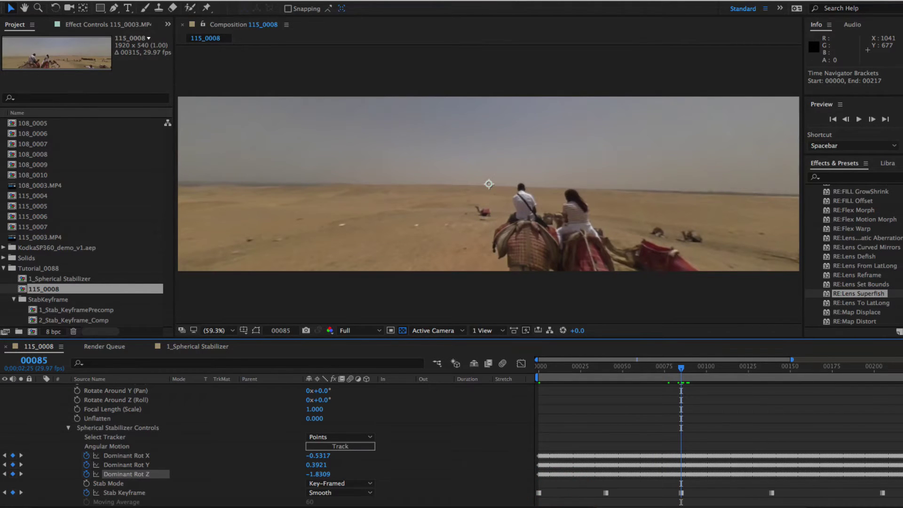
pyautogui.click(115, 466)
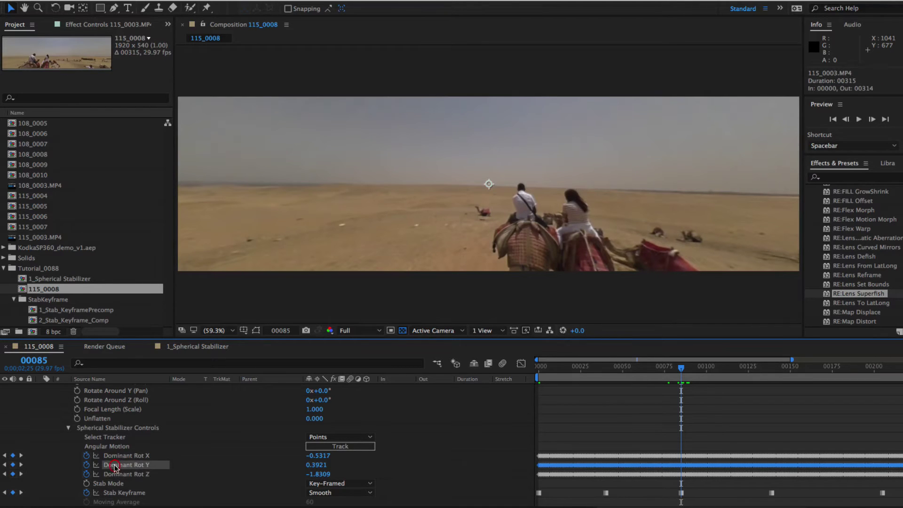
pyautogui.click(114, 474)
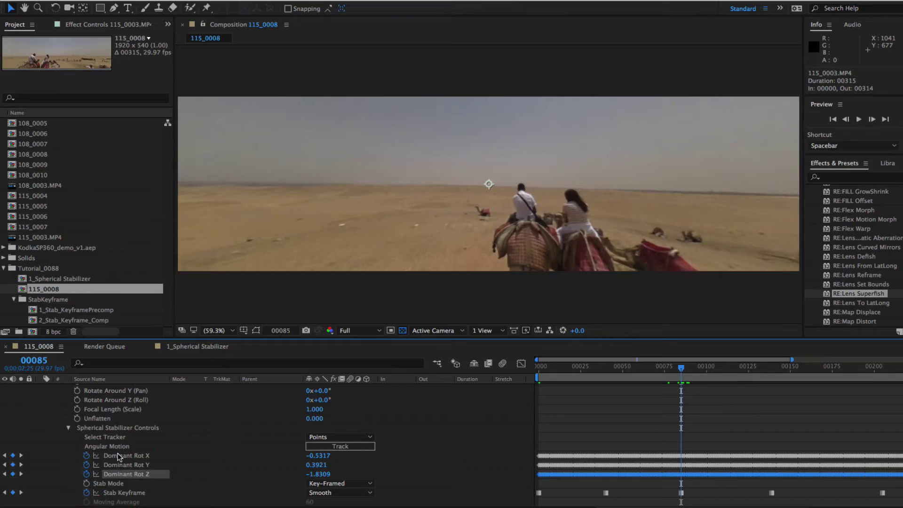
pyautogui.click(118, 455)
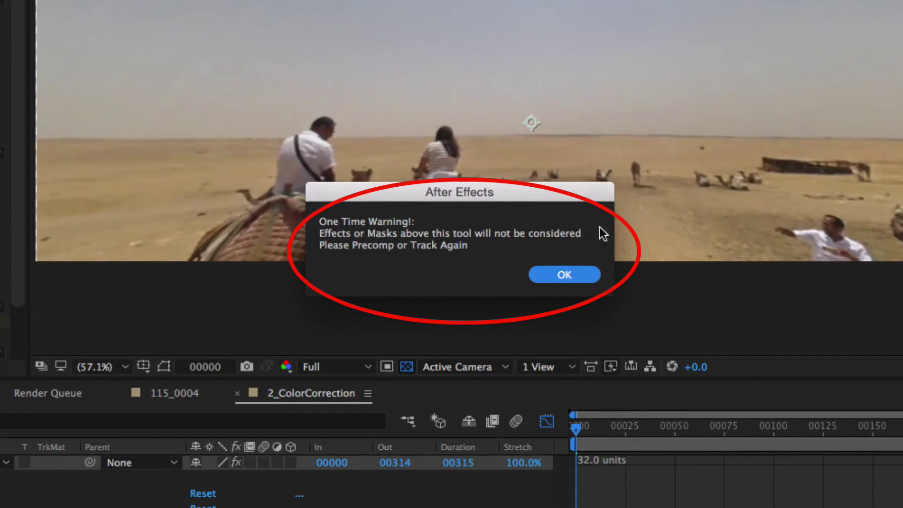
# Move Brightness & Contrast below RE:Lens Superfish and collapse the Superfish settings
pyautogui.click(582, 273)
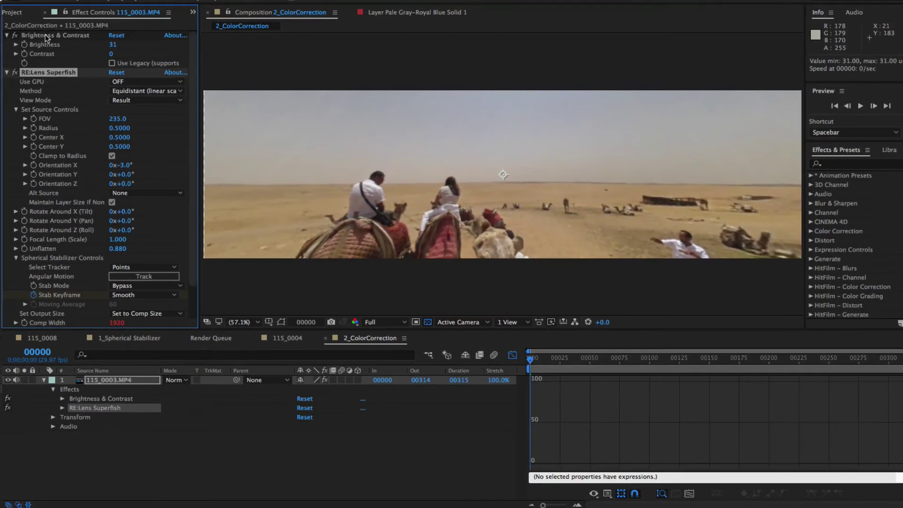
pyautogui.moveTo(46, 38); pyautogui.dragTo(52, 75)
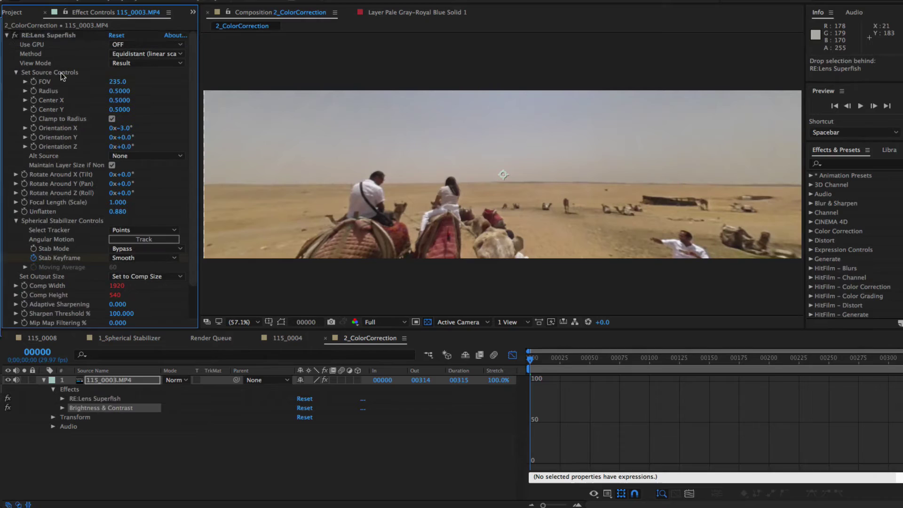
pyautogui.click(7, 35)
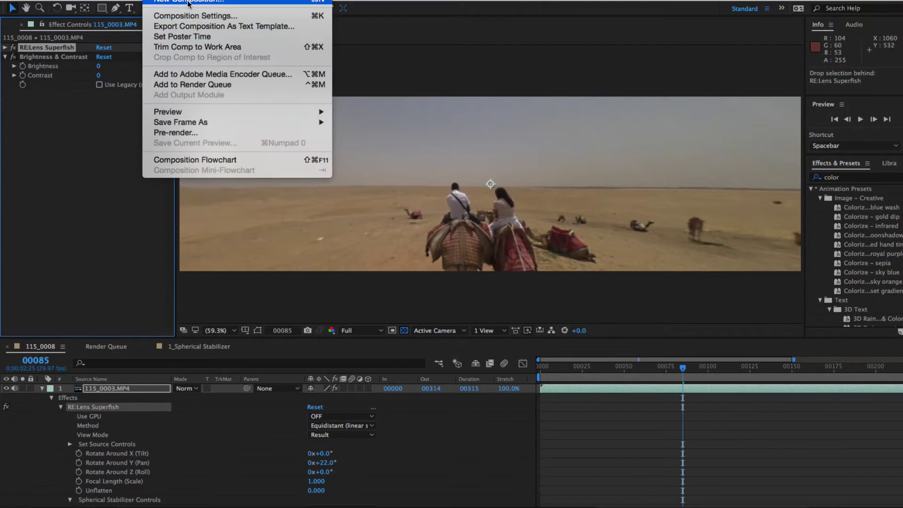
# Change the 115_0008 composition height from 540 to 1080 in Composition Settings
pyautogui.click(188, 17)
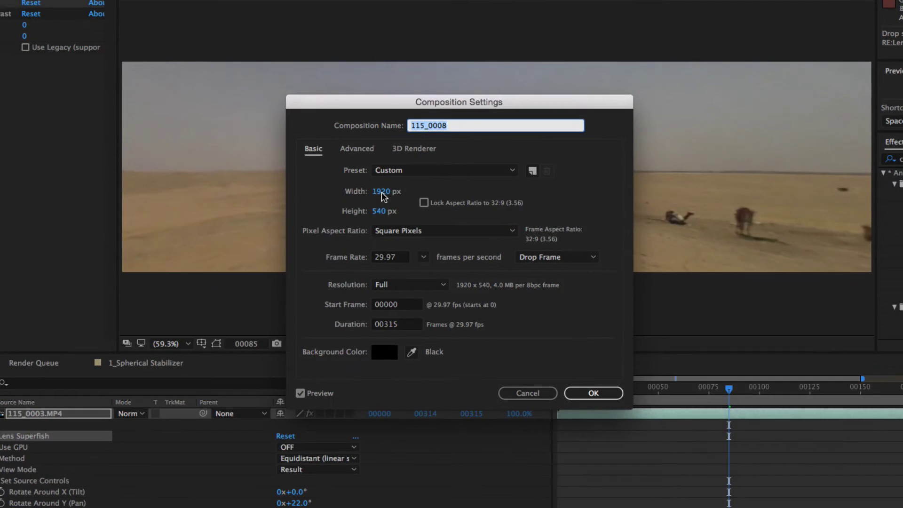
pyautogui.click(378, 212)
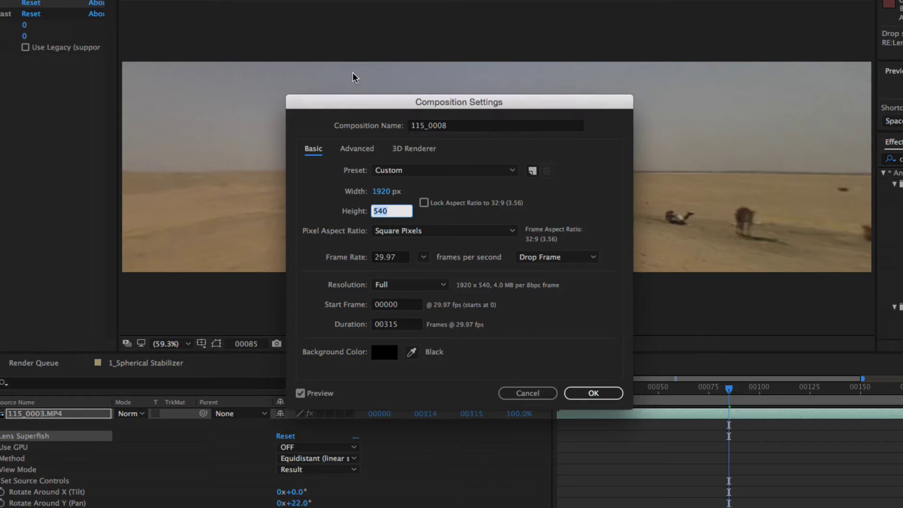
pyautogui.write('108')
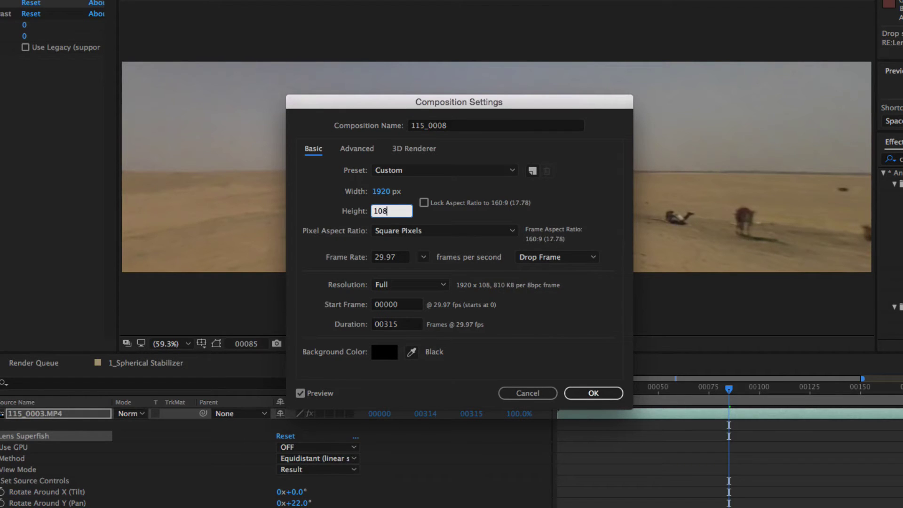
pyautogui.write('0')
pyautogui.press('Return')
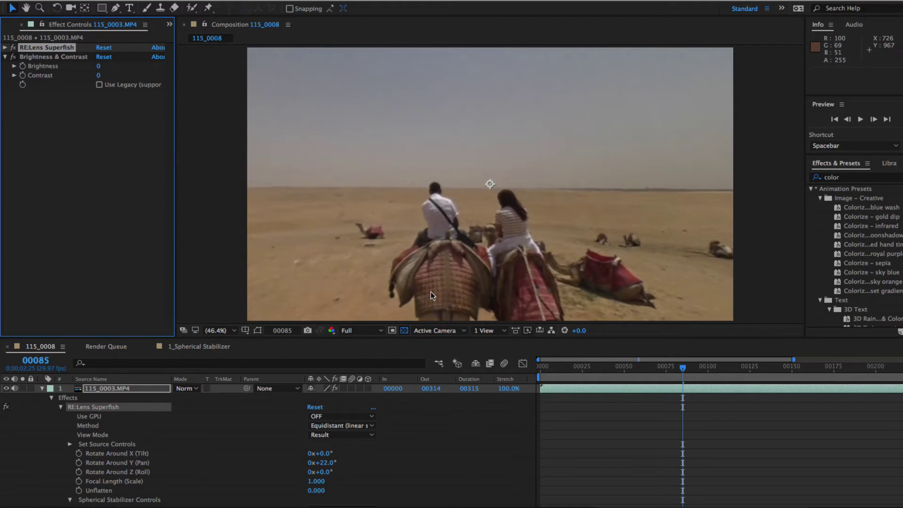
# Create a new 960 × 1080 pale grey solid layer with the default settings
pyautogui.click(209, 1)
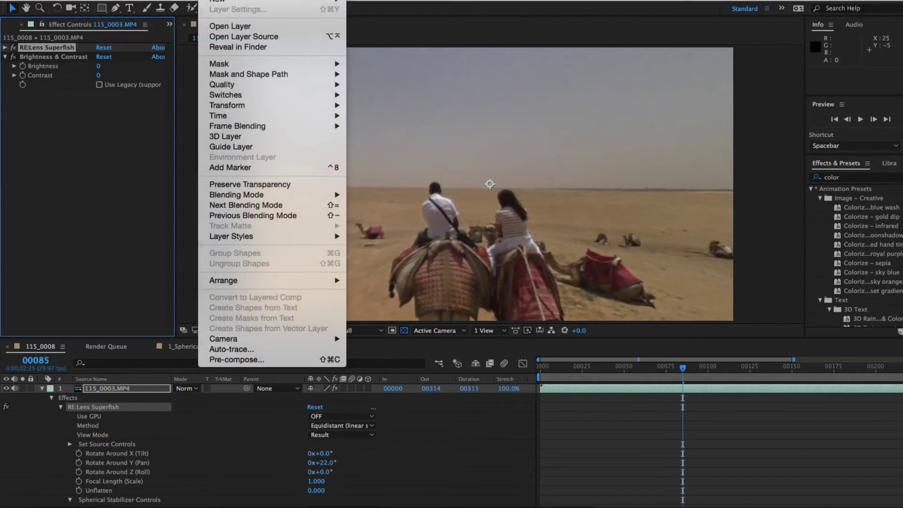
pyautogui.moveTo(221, 1)
pyautogui.click(385, 14)
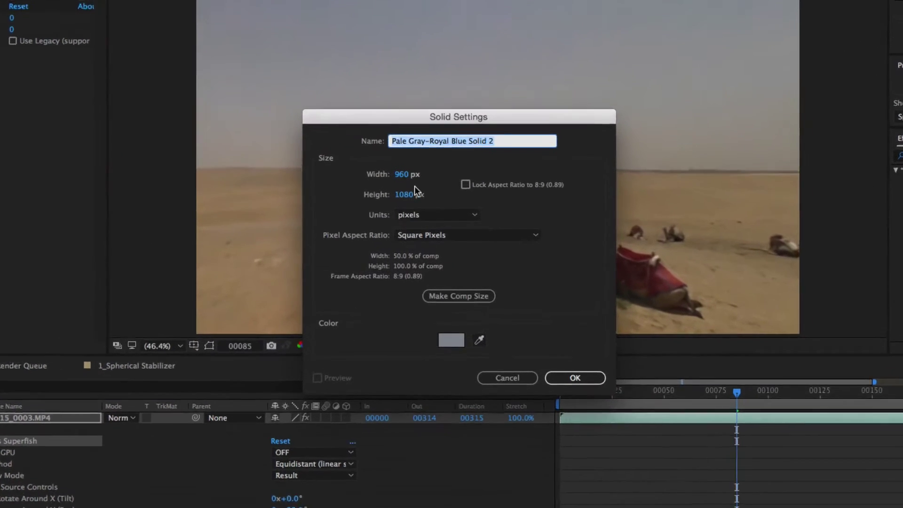
pyautogui.click(588, 384)
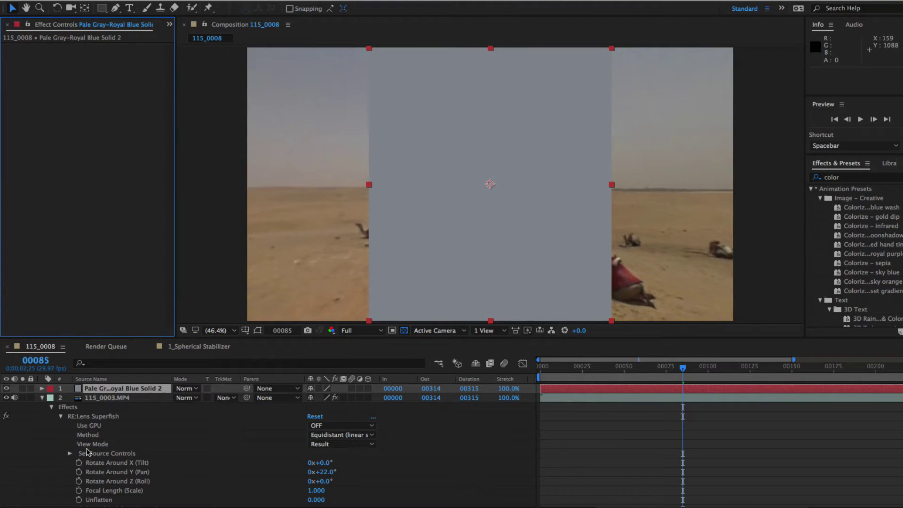
# Paste the clip's RE:Lens Superfish onto the grey solid and set its Alt Source to 115_0003.MP4
pyautogui.click(96, 417)
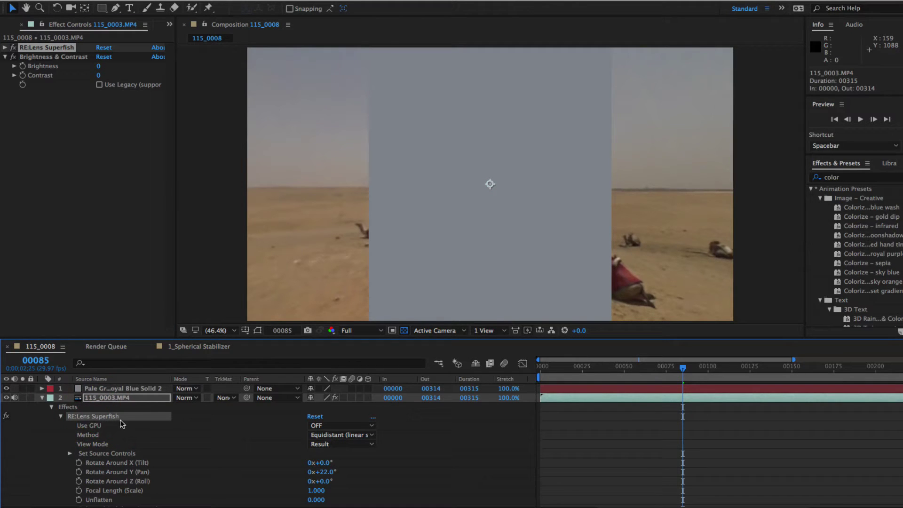
pyautogui.click(116, 389)
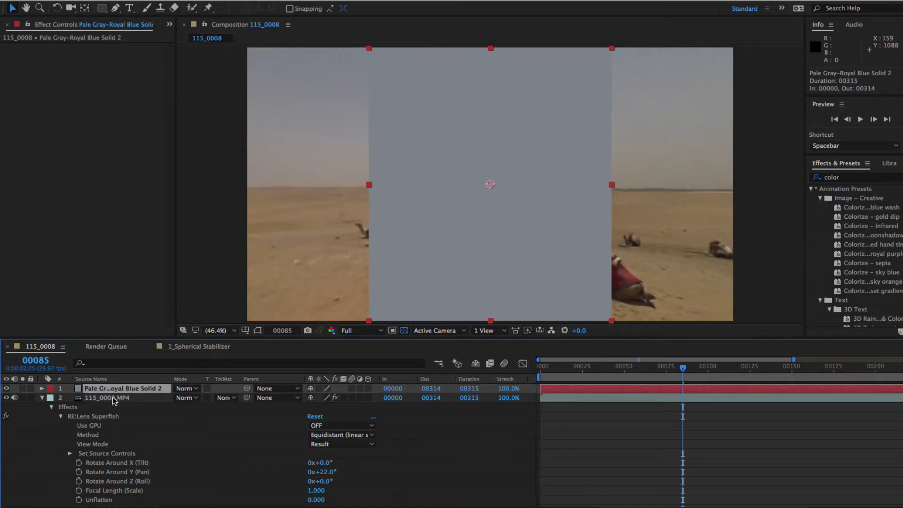
pyautogui.hotkey('ctrl', 'v')
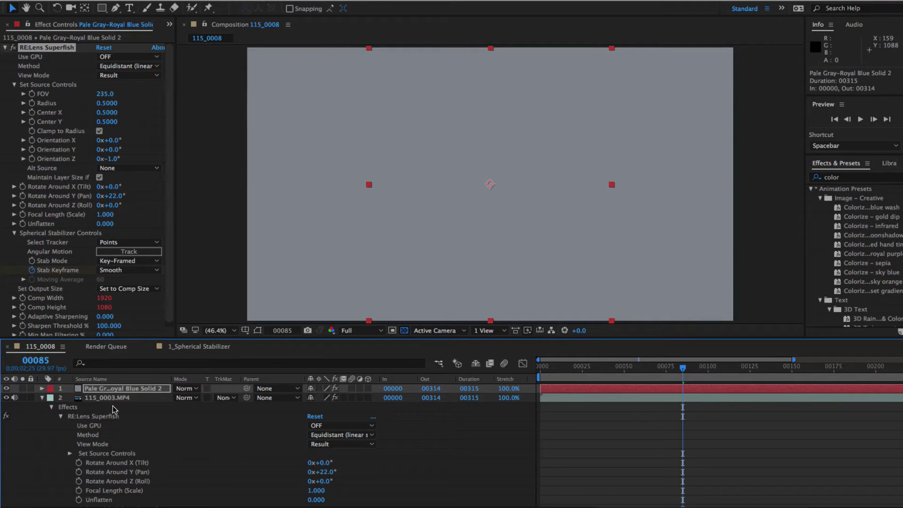
pyautogui.click(42, 400)
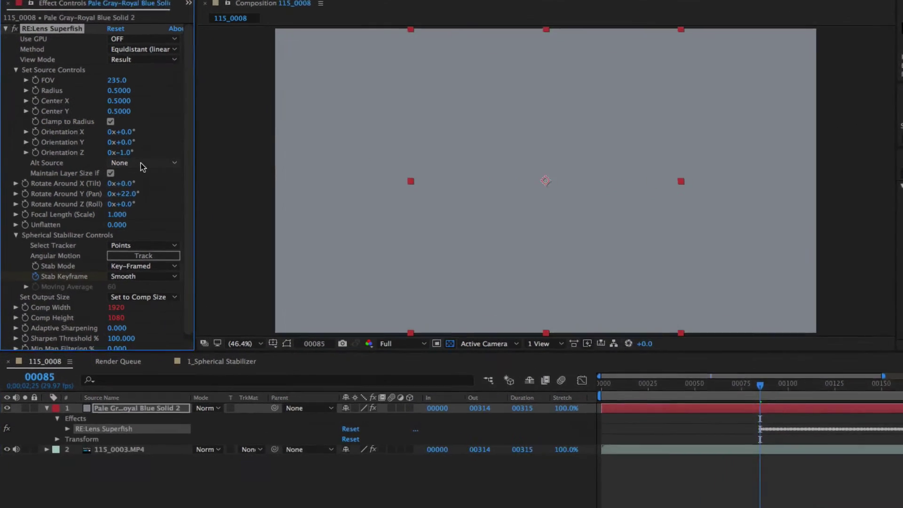
pyautogui.click(124, 168)
pyautogui.click(147, 204)
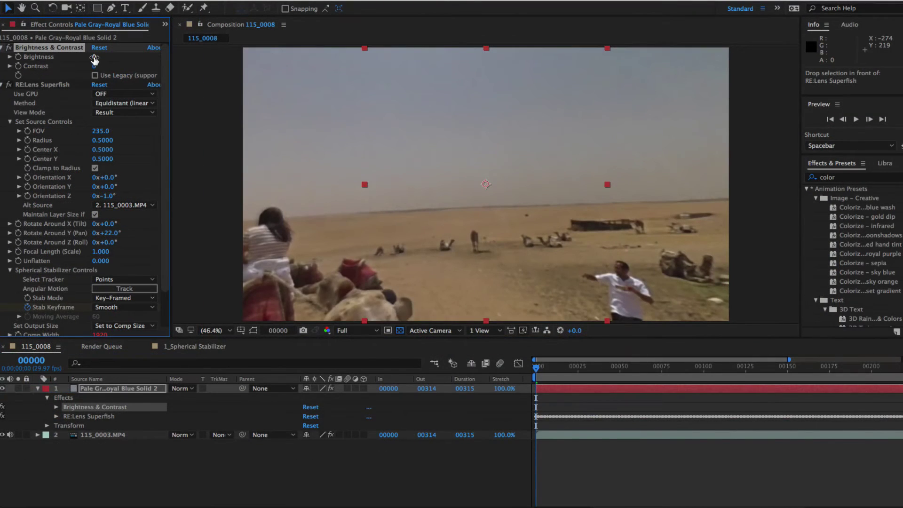
# Set the solid's Brightness to 37 and move RE:Lens Superfish ahead of Brightness & Contrast
pyautogui.moveTo(94, 59); pyautogui.dragTo(116, 62)
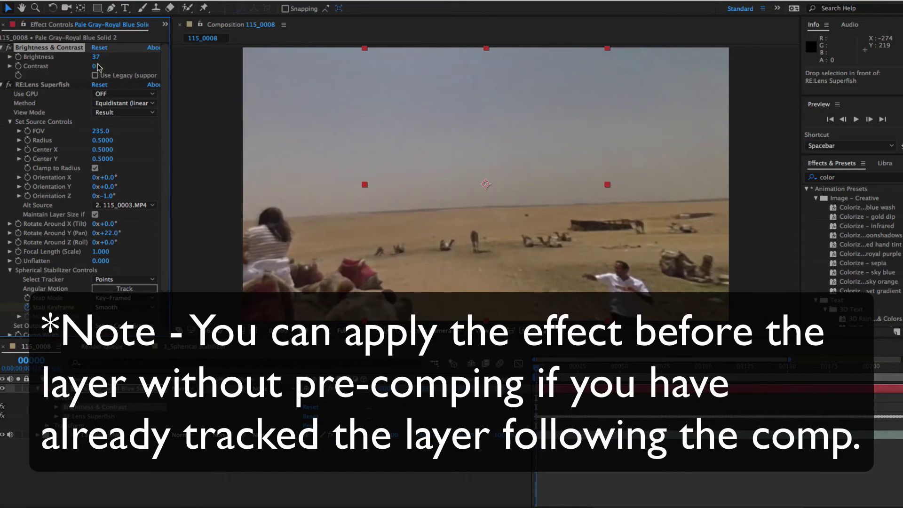
pyautogui.click(2, 85)
pyautogui.moveTo(19, 84); pyautogui.dragTo(65, 93)
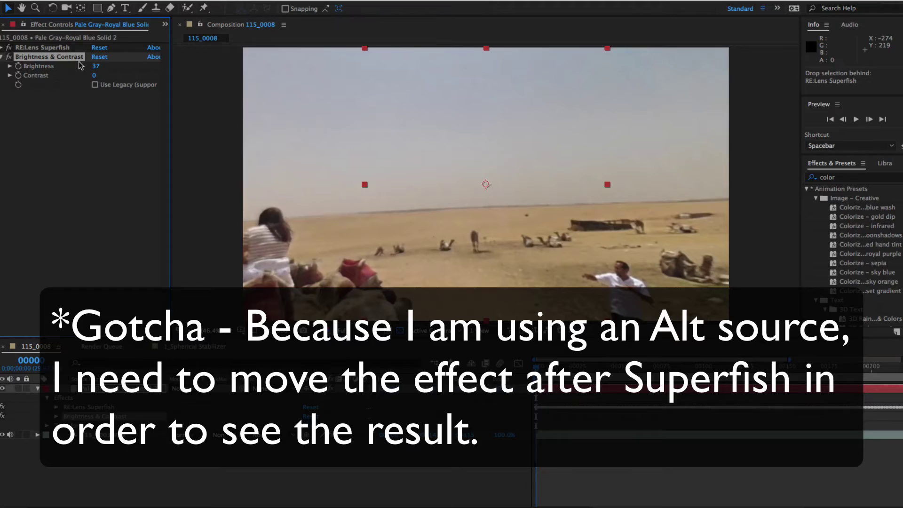
pyautogui.click(7, 48)
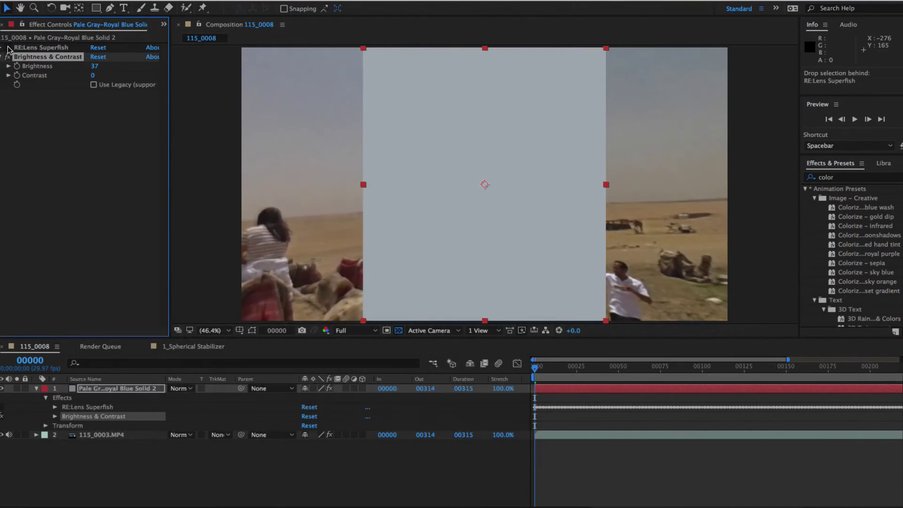
pyautogui.click(8, 48)
pyautogui.click(3, 48)
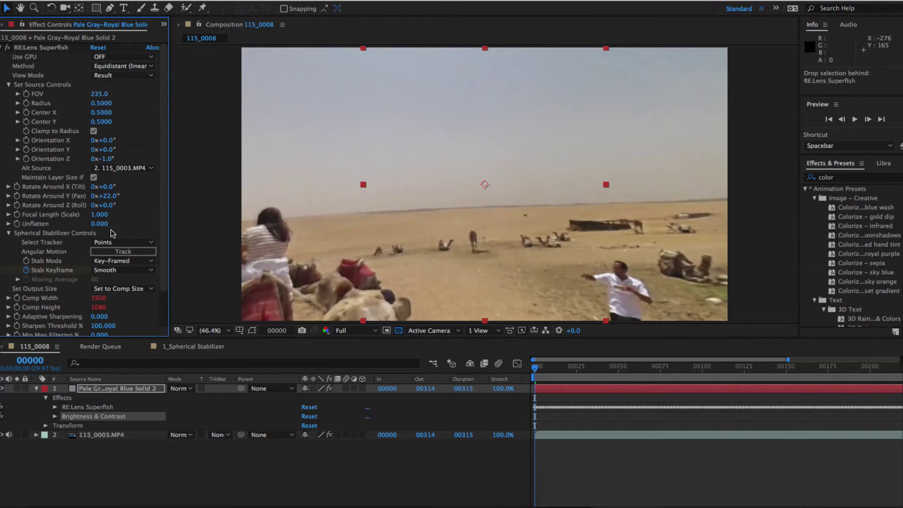
# Keep the Superfish output at the solid's original layer size and turn Orientation Y to −51°
pyautogui.click(128, 289)
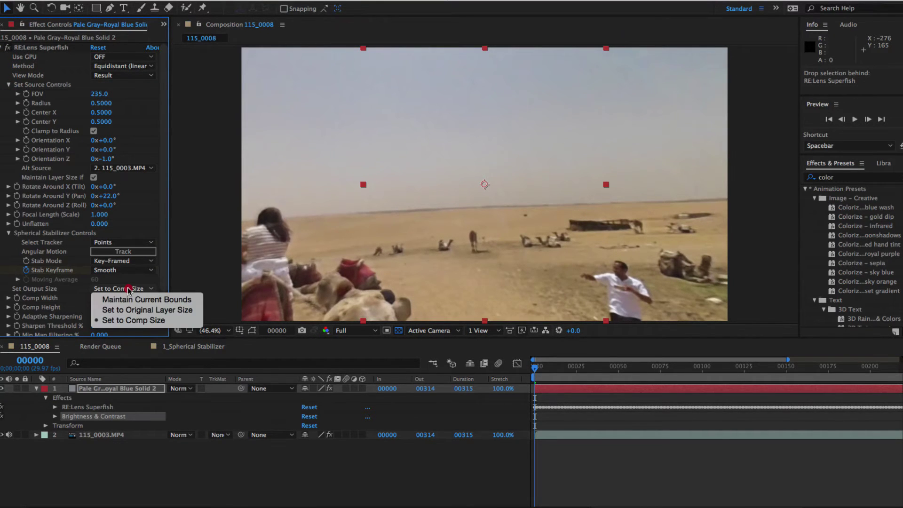
pyautogui.click(136, 310)
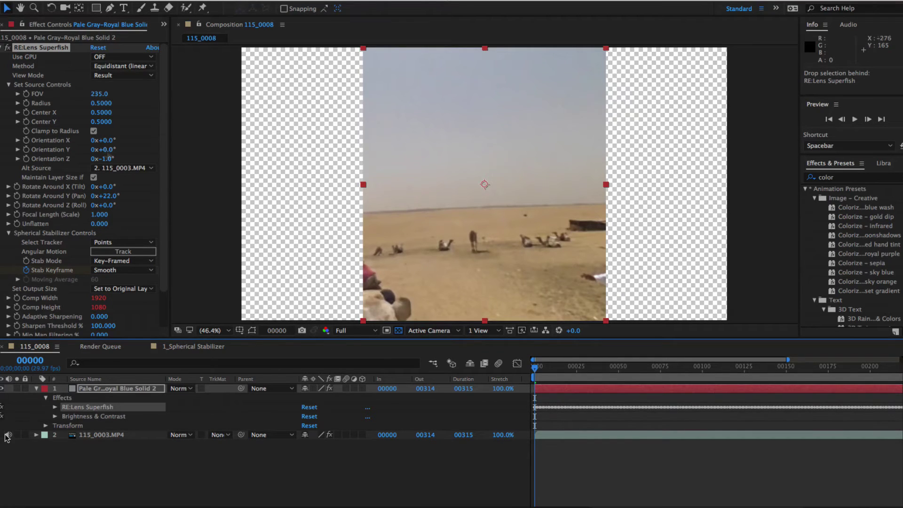
pyautogui.moveTo(106, 150); pyautogui.dragTo(83, 156)
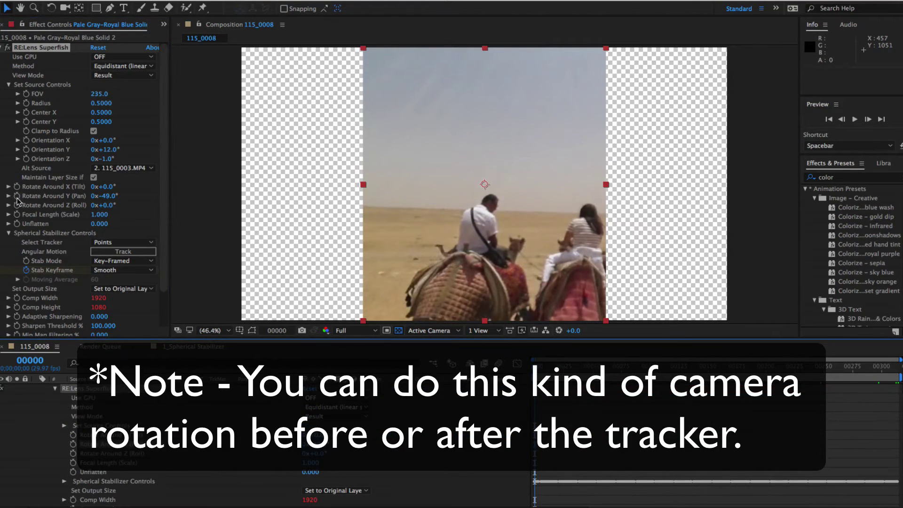
# Keyframe the Superfish pan at frame 0 and the shot's end, then jump to frame 150
pyautogui.click(17, 196)
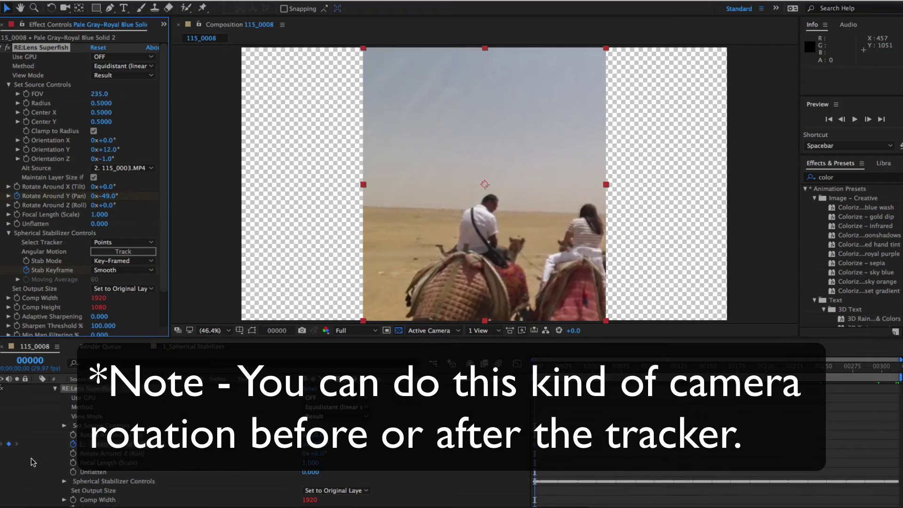
pyautogui.moveTo(538, 371); pyautogui.dragTo(898, 371)
pyautogui.click(899, 418)
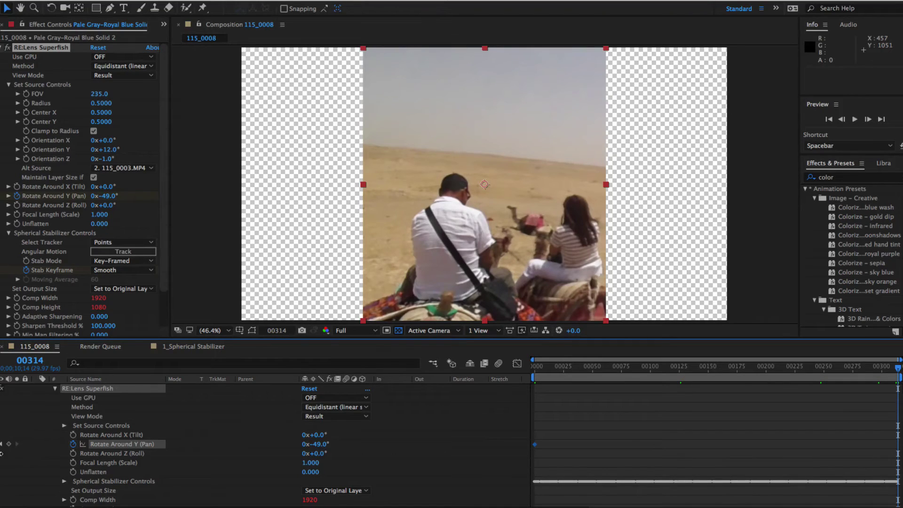
pyautogui.click(9, 444)
pyautogui.click(280, 332)
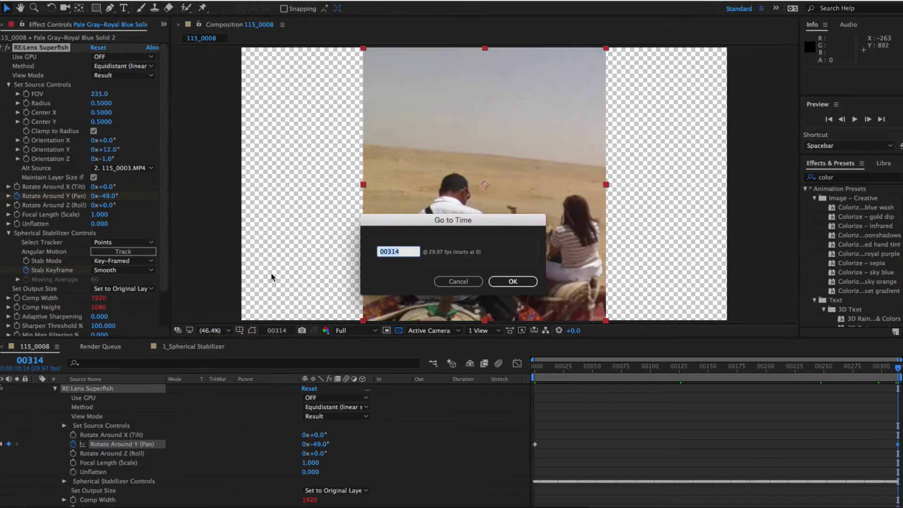
pyautogui.write('150')
pyautogui.press('Return')
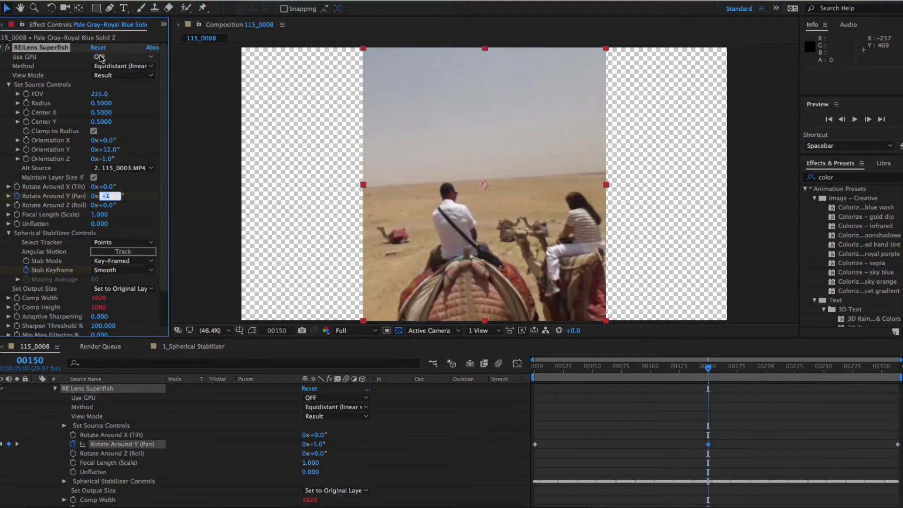
pyautogui.press('Return')
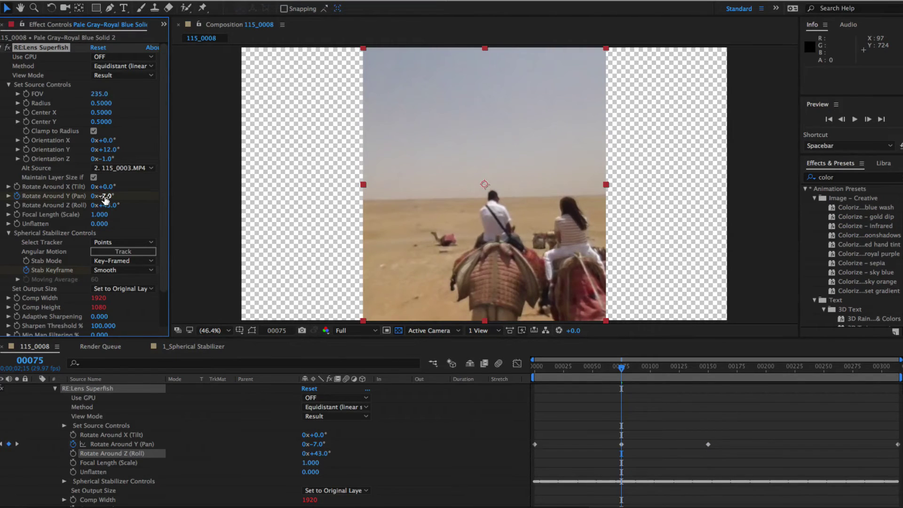
# Select all the pan keyframes and give them Bezier temporal interpolation
pyautogui.click(536, 445)
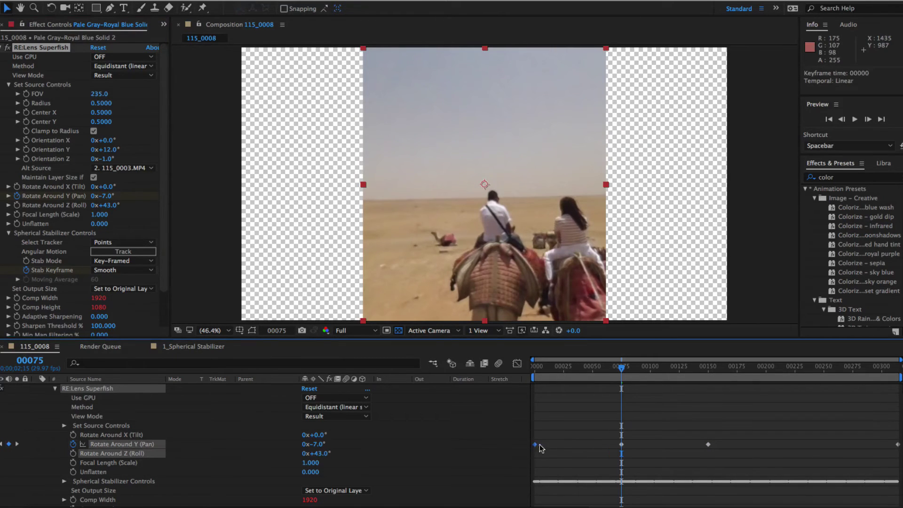
pyautogui.moveTo(610, 432); pyautogui.dragTo(702, 439)
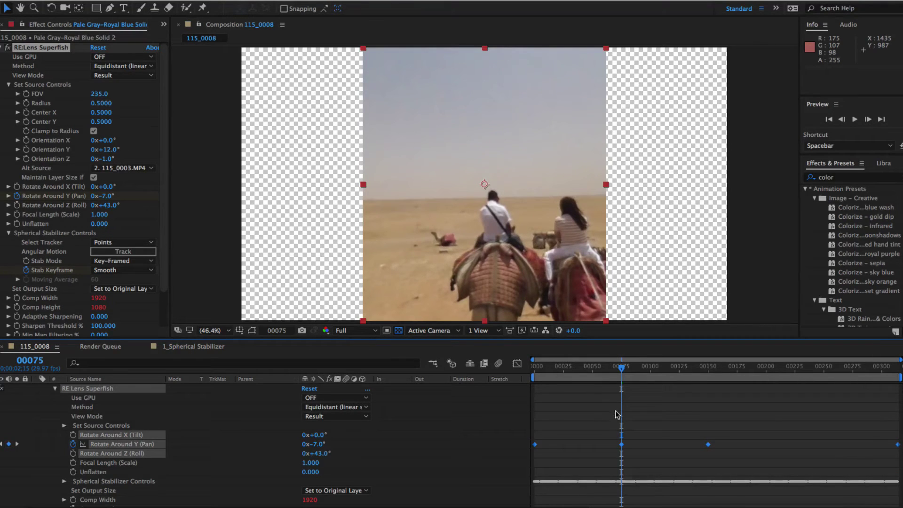
pyautogui.rightClick(620, 445)
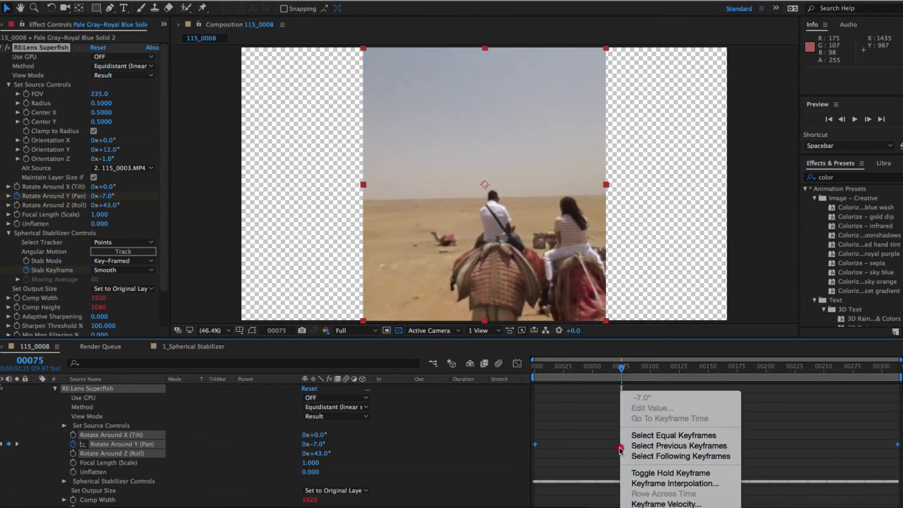
pyautogui.click(677, 483)
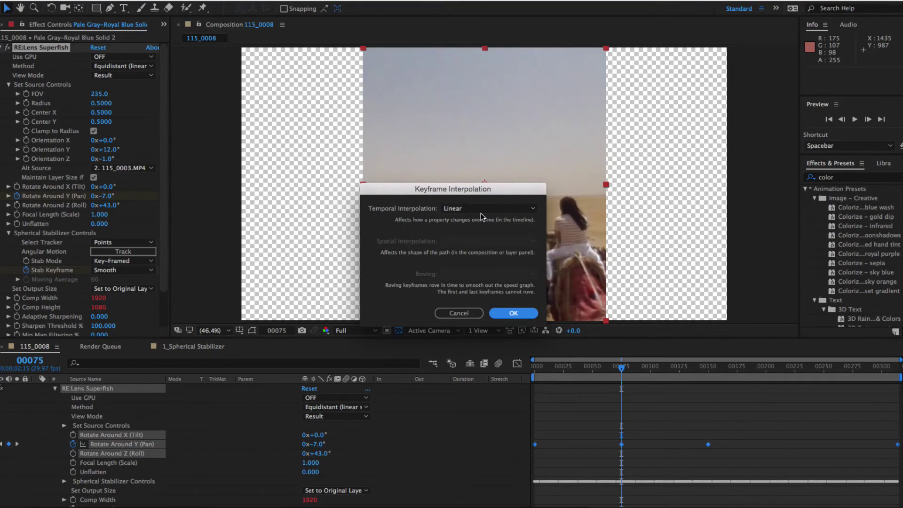
pyautogui.click(469, 207)
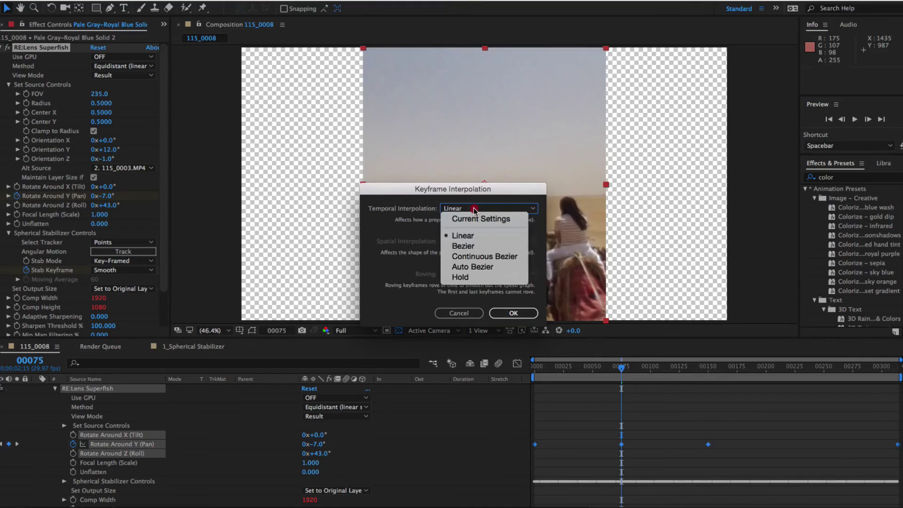
pyautogui.click(470, 245)
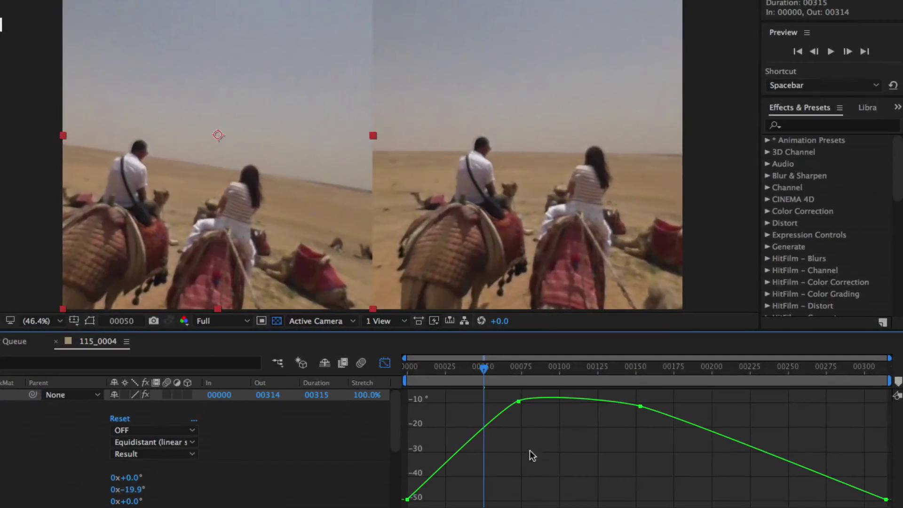
# Set the first solid's Position X to 480
pyautogui.moveTo(790, 458)
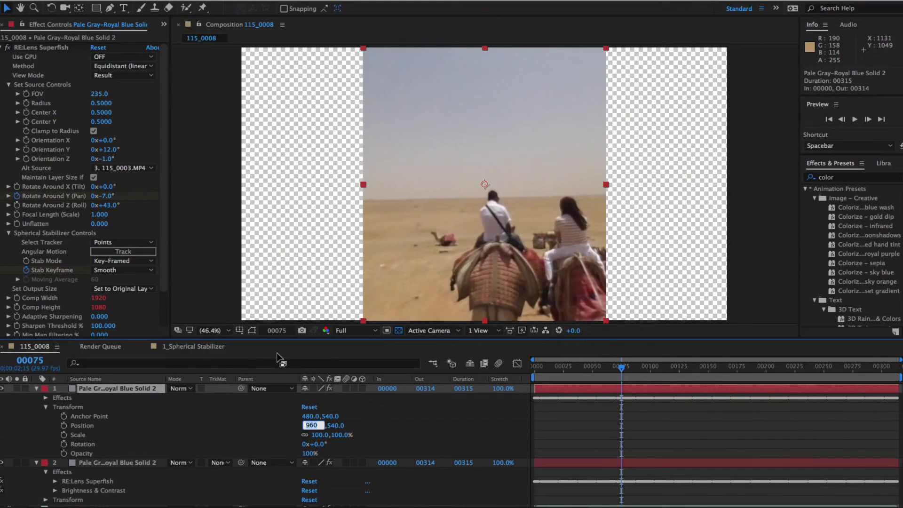
pyautogui.write('480')
pyautogui.press('Return')
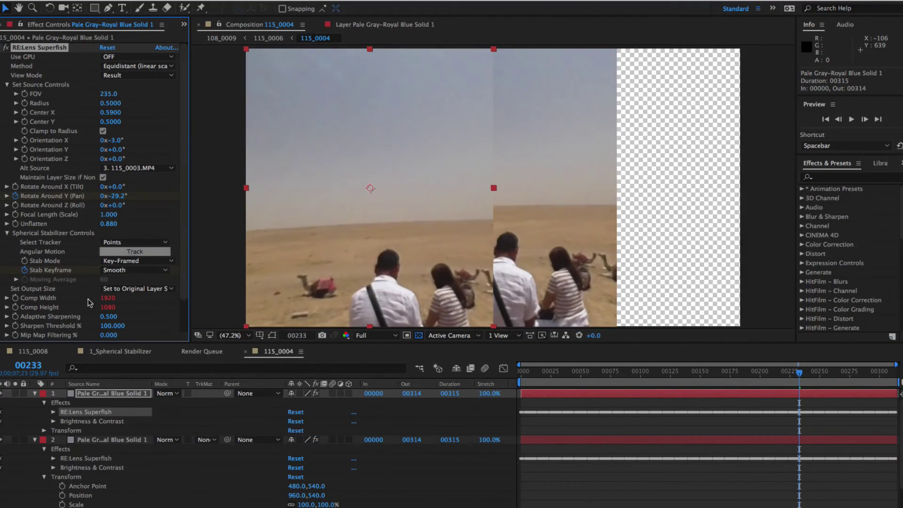
# Switch the Spherical Stabilizer Stab Mode to Bypass, leaving Stab Keyframe unchanged
pyautogui.click(124, 271)
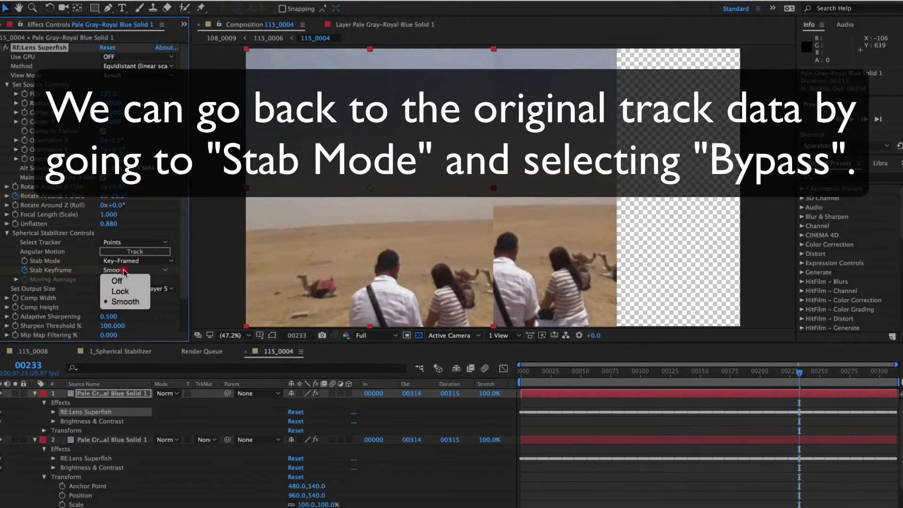
pyautogui.click(124, 271)
pyautogui.click(127, 264)
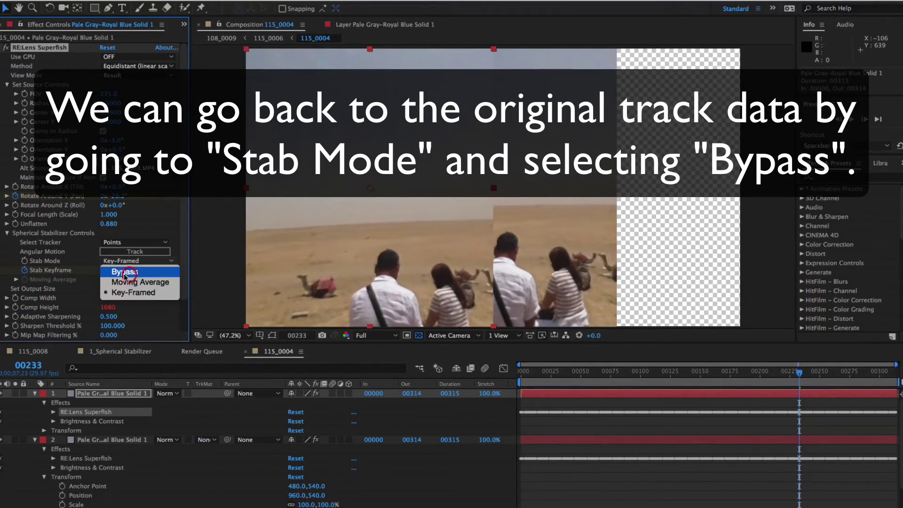
pyautogui.click(127, 273)
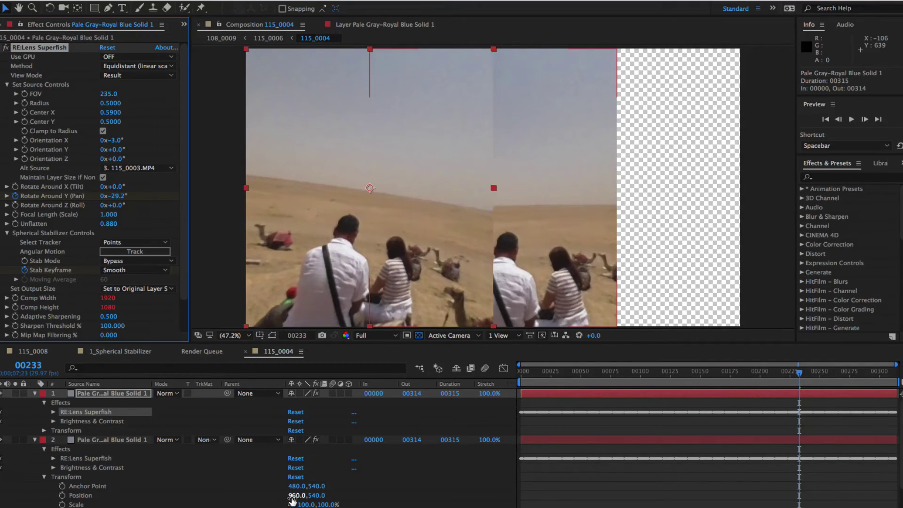
# Place the second solid at Position X 1440 and check the Alt Source list without changing it
pyautogui.click(295, 495)
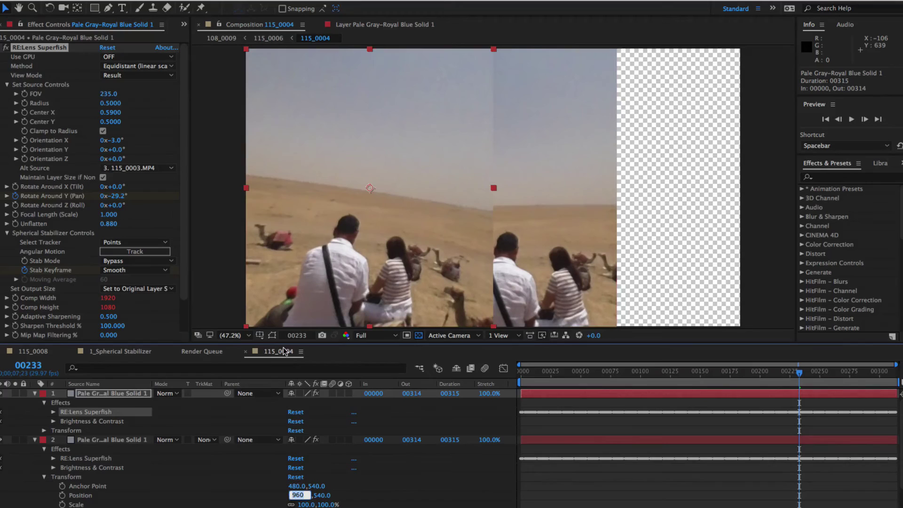
pyautogui.write('1440')
pyautogui.press('Return')
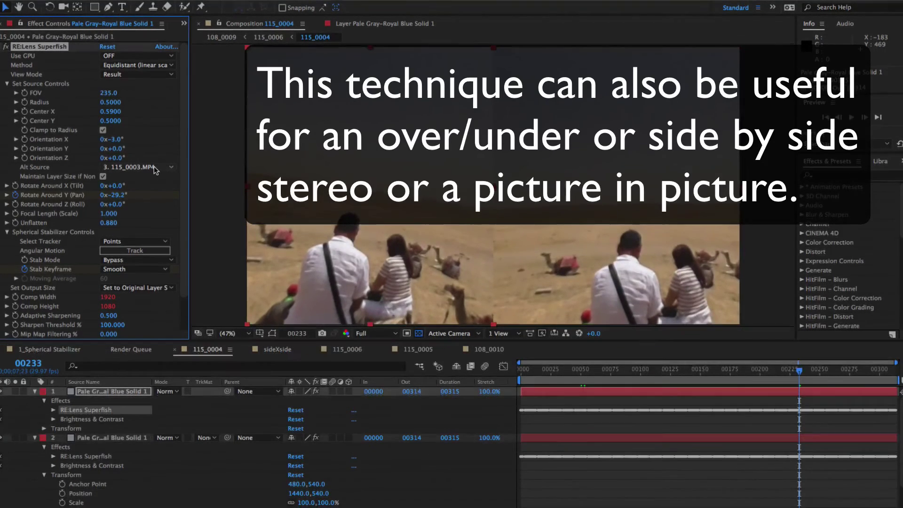
pyautogui.click(155, 168)
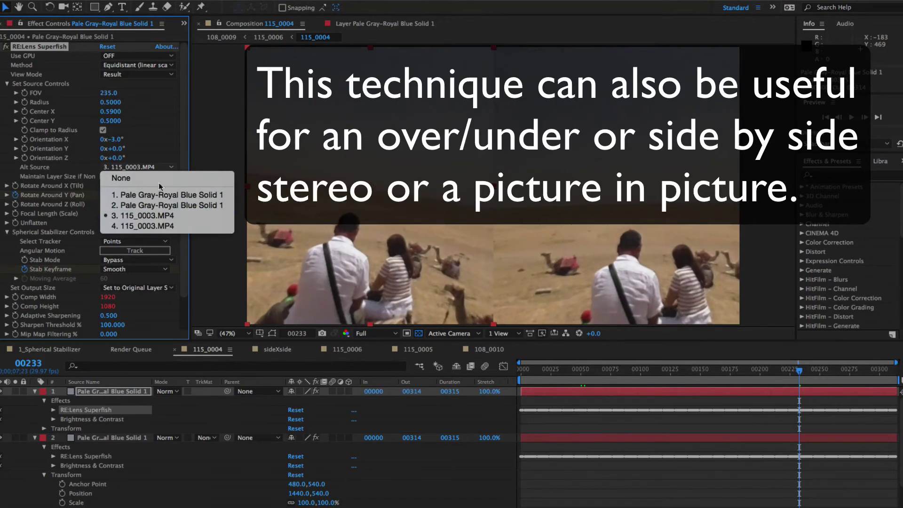
pyautogui.click(161, 159)
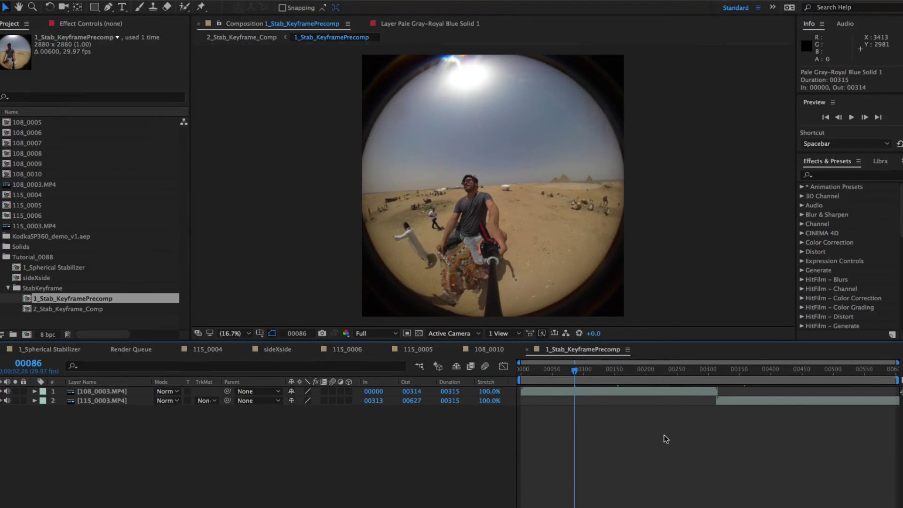
# Scrub 1_Stab_KeyframePrecomp from frame 00126 forward to frame 00385
pyautogui.click(680, 386)
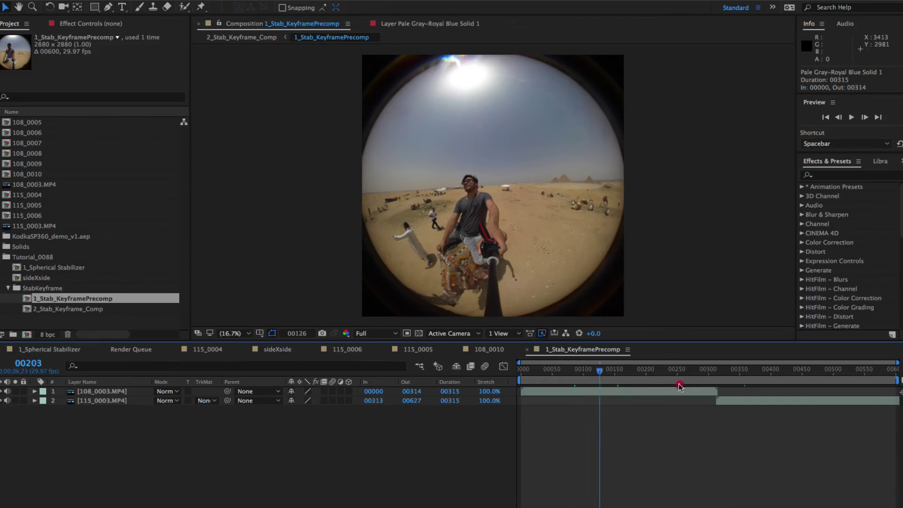
pyautogui.moveTo(679, 386); pyautogui.dragTo(758, 380)
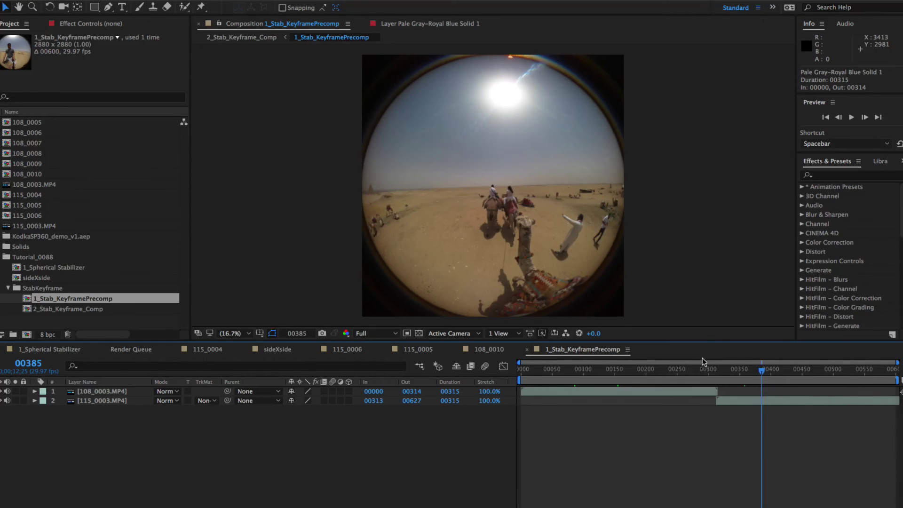
# Open 2_Stab_Keyframe_Comp and run RE:Lens Superfish motion tracking on the clip
pyautogui.doubleClick(67, 310)
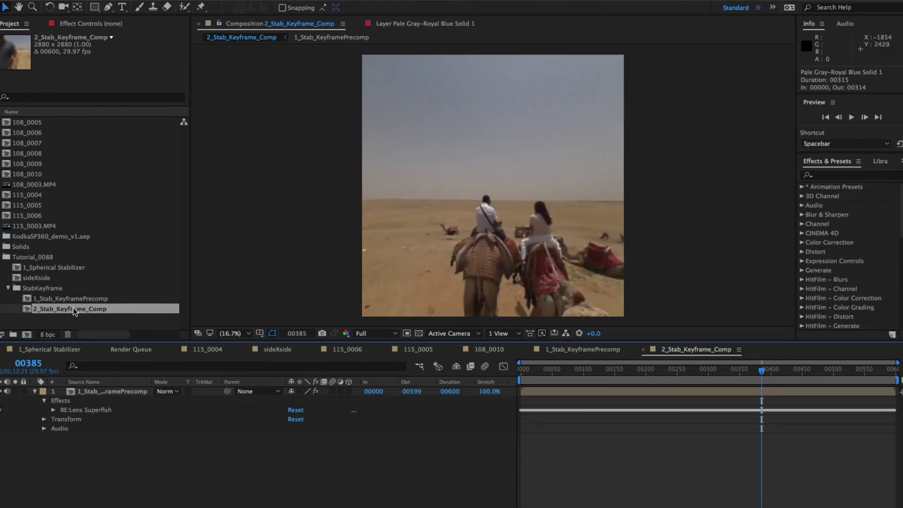
pyautogui.click(62, 410)
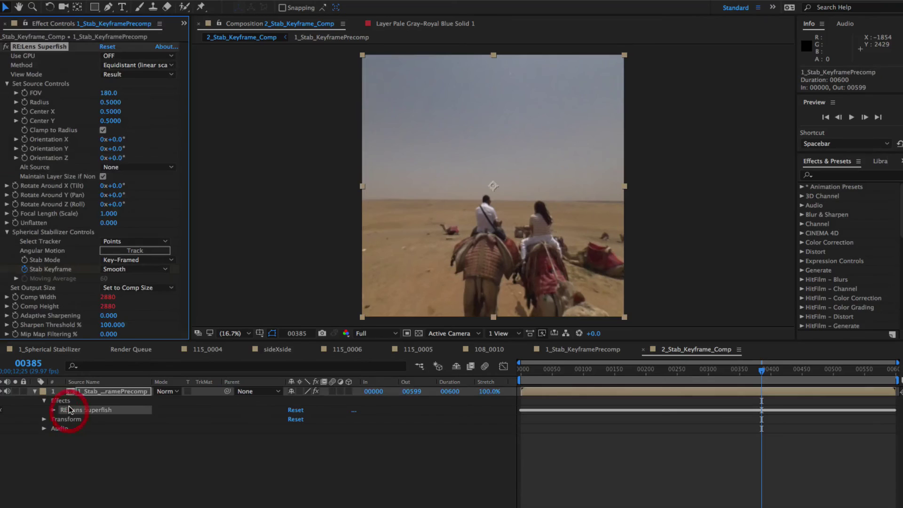
pyautogui.click(52, 410)
pyautogui.click(135, 251)
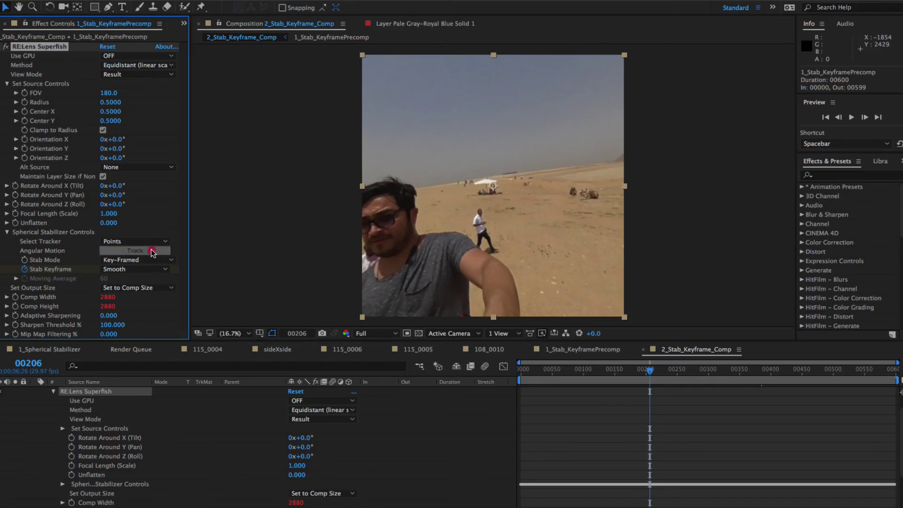
pyautogui.click(151, 252)
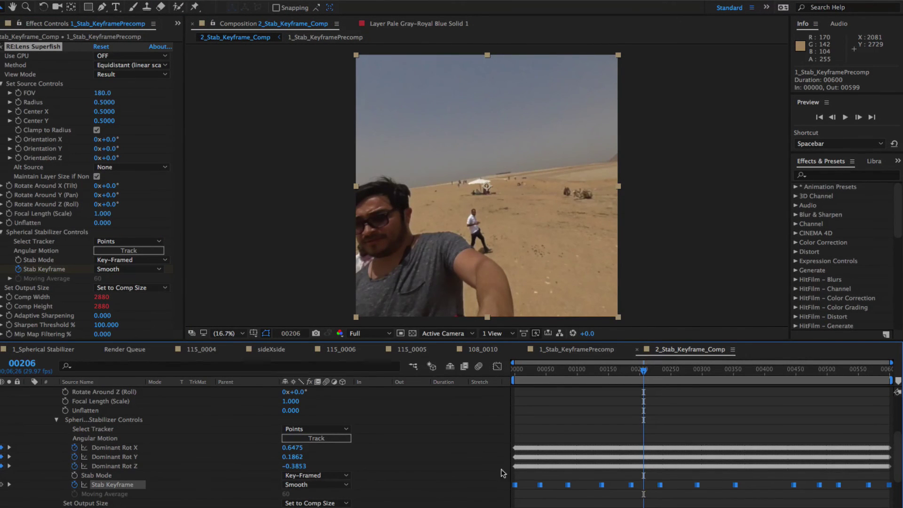
# With Dominant Rot X curves shown, add a Stab Keyframe keyframe at frame 00314 near the cut
pyautogui.click(498, 369)
pyautogui.click(122, 451)
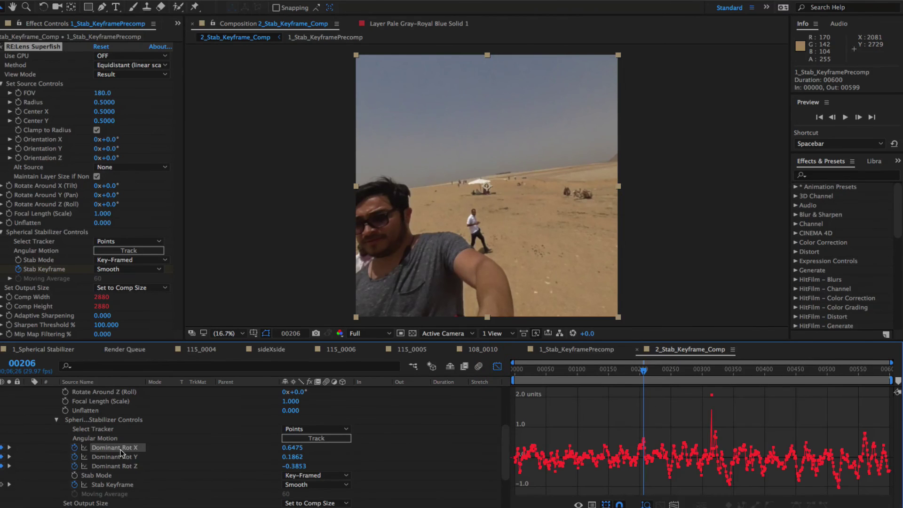
pyautogui.moveTo(643, 371); pyautogui.dragTo(710, 373)
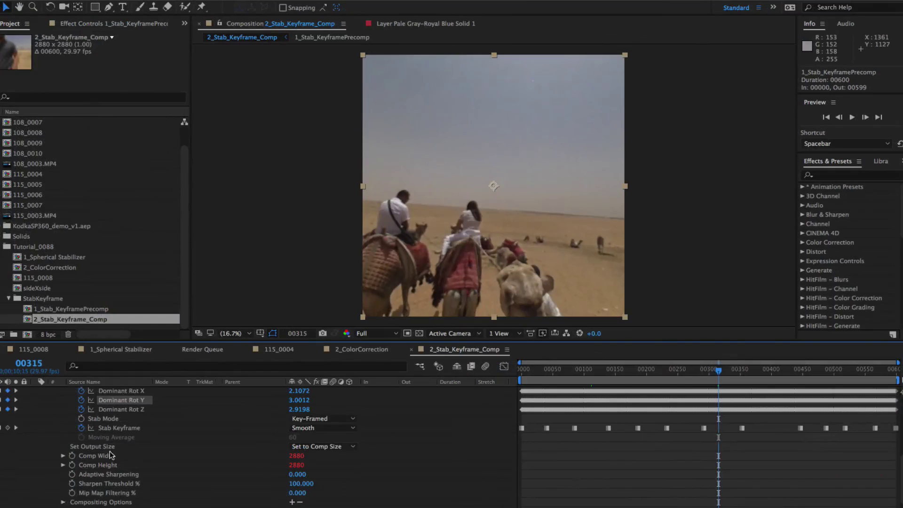
pyautogui.click(7, 429)
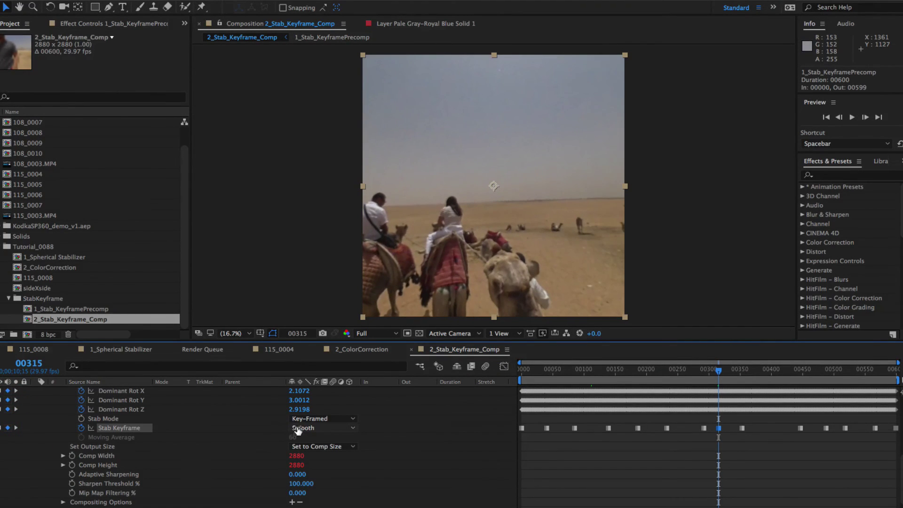
pyautogui.press('pageup')
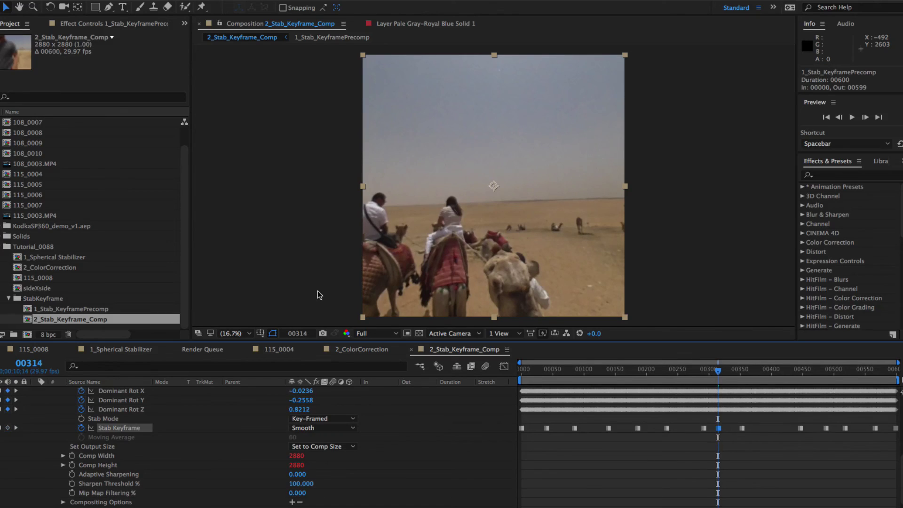
pyautogui.click(334, 429)
# Turn the Stab Keyframe Off at the cut, then return to the start and view Dominant Rot X
pyautogui.click(333, 440)
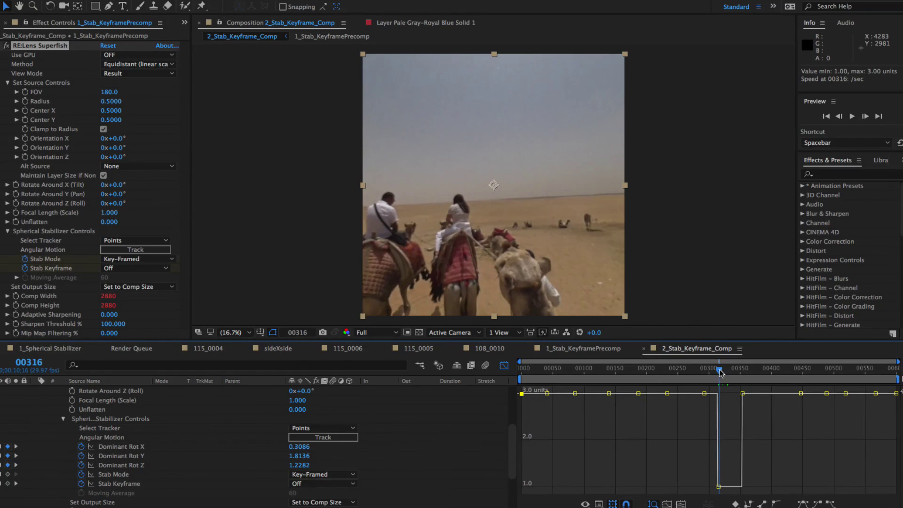
pyautogui.moveTo(721, 373); pyautogui.dragTo(473, 373)
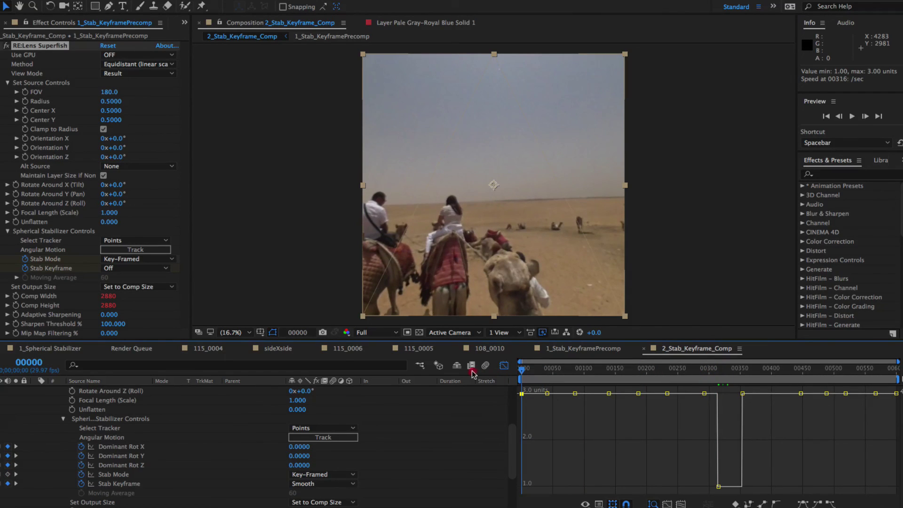
pyautogui.click(117, 449)
pyautogui.click(527, 371)
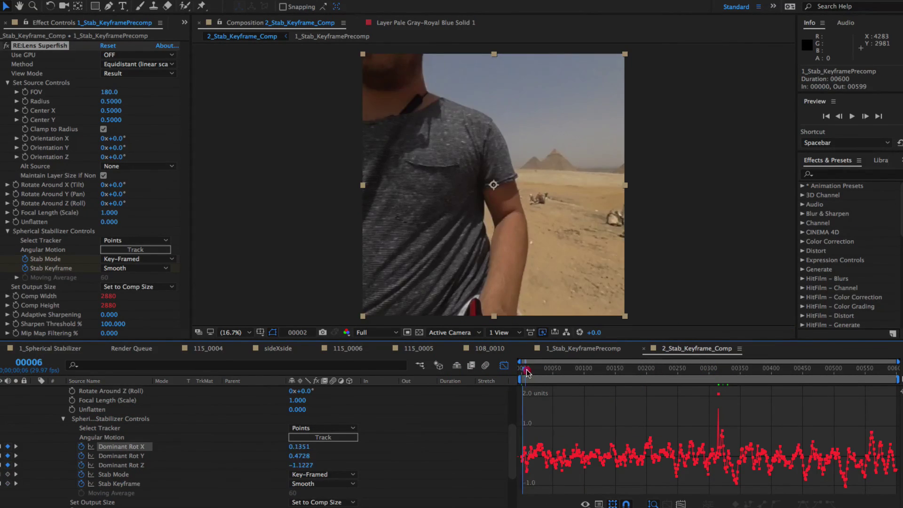
pyautogui.moveTo(527, 373); pyautogui.dragTo(529, 372)
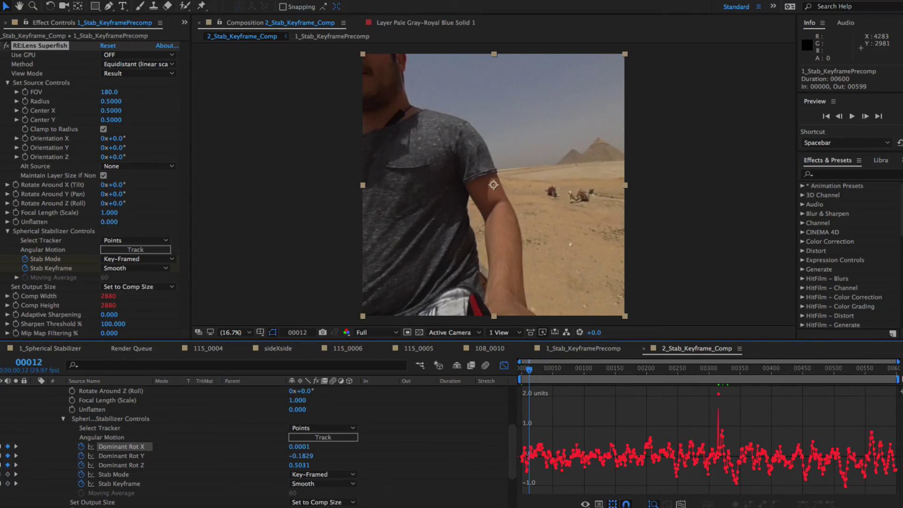
pyautogui.moveTo(898, 362); pyautogui.dragTo(618, 361)
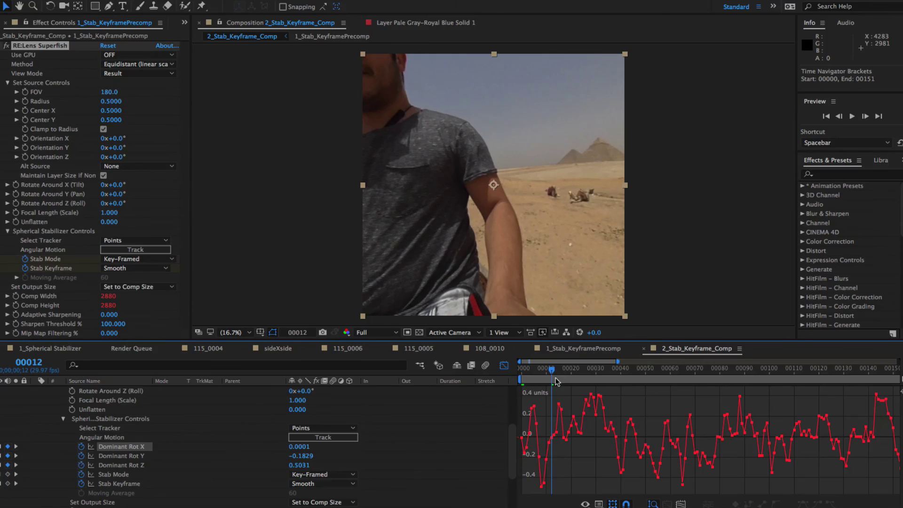
# Select the Dominant Rot X keyframes and set the Stab Keyframe near the start to Lock
pyautogui.moveTo(553, 441)
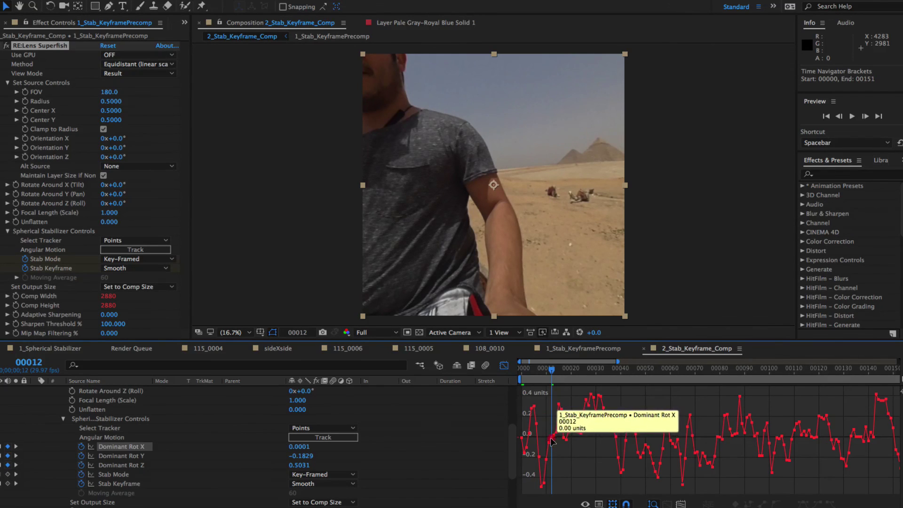
pyautogui.doubleClick(551, 441)
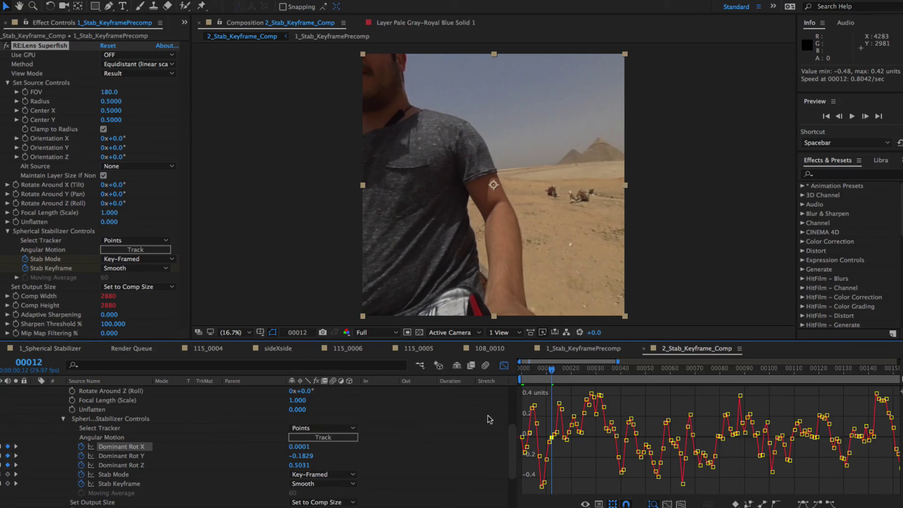
pyautogui.click(504, 365)
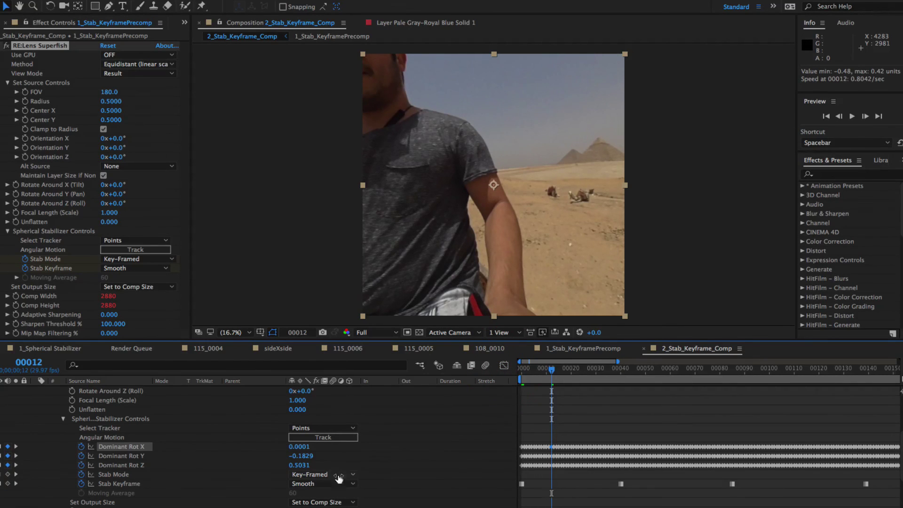
pyautogui.click(504, 366)
pyautogui.click(131, 269)
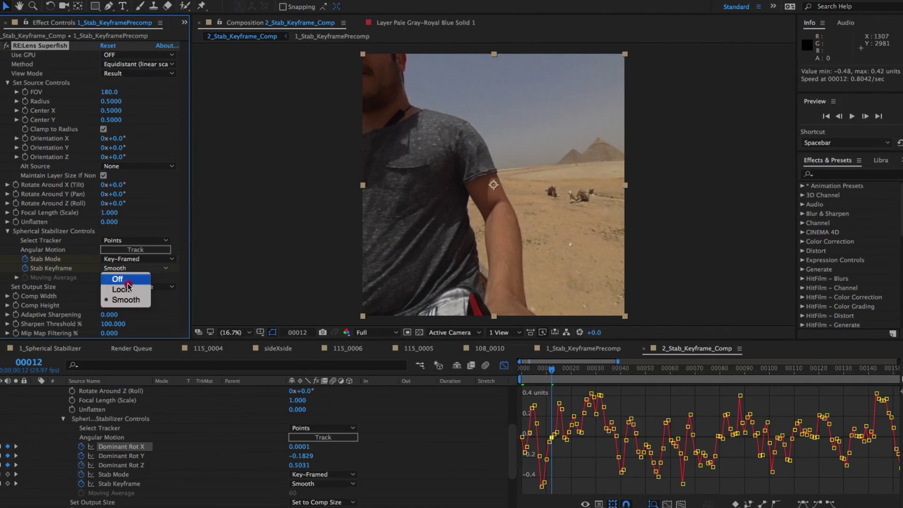
pyautogui.click(131, 287)
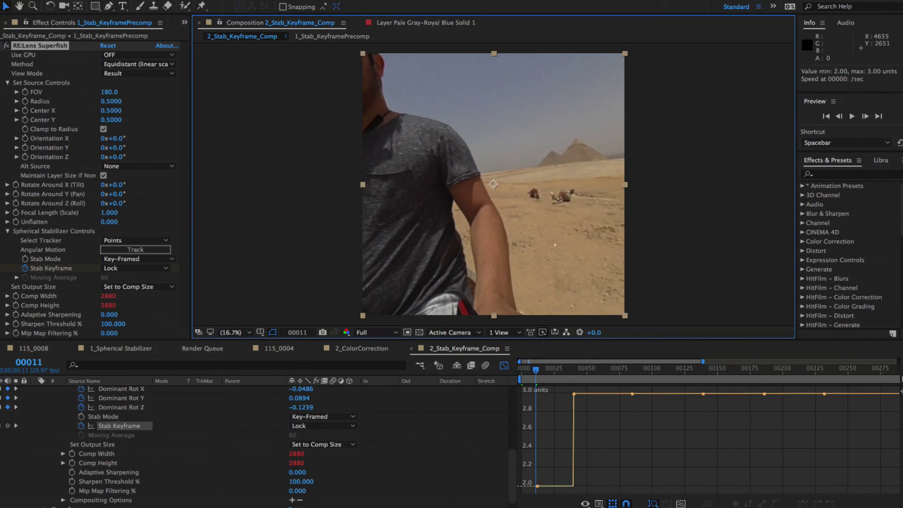